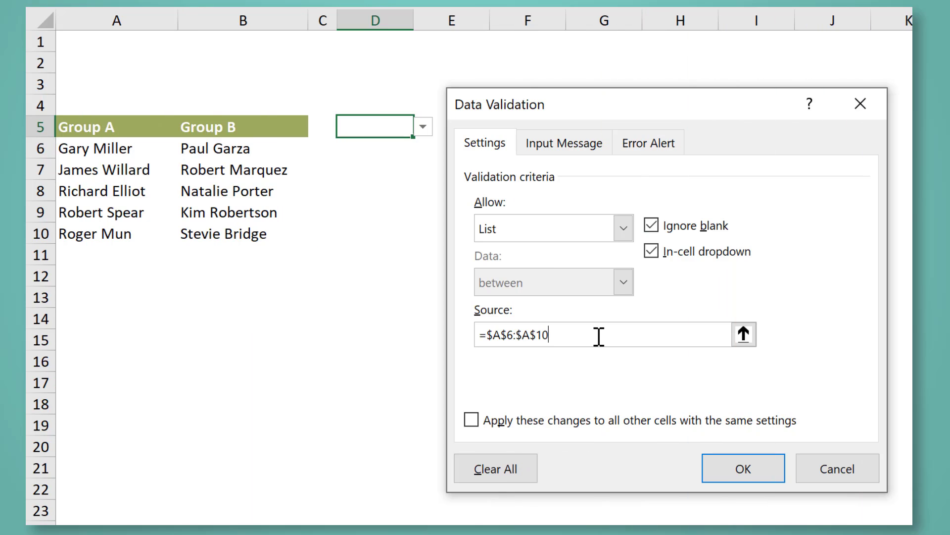
Append +$B$5 to the validation source using Point mode to reference the Group B header
{"action": "type", "text": "+"}
{"action": "key", "text": "Left"}
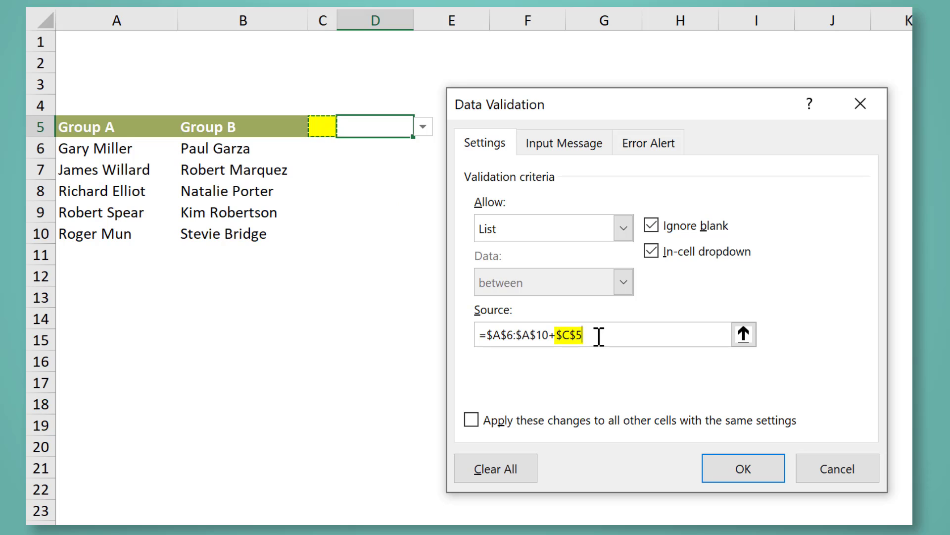
{"action": "key", "text": "Left"}
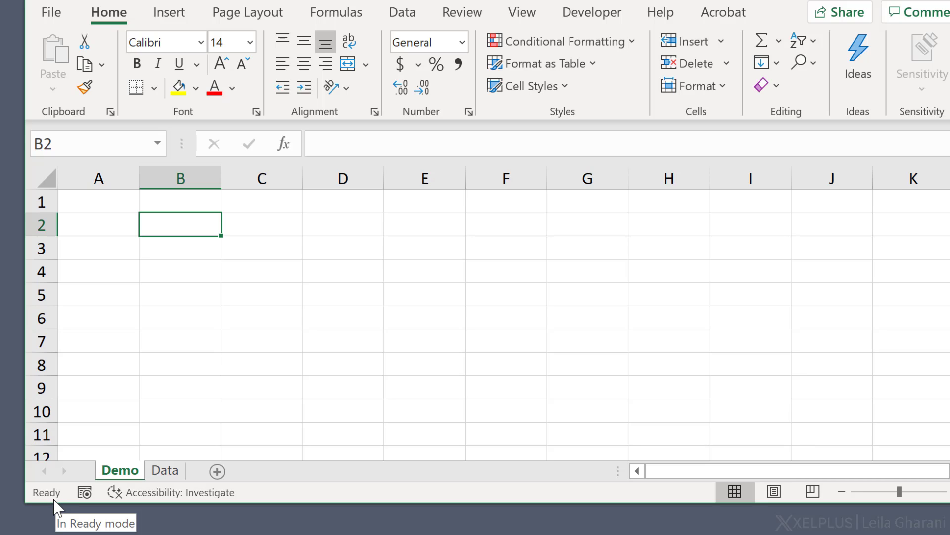
{"action": "left_click", "coordinate": [274, 252]}
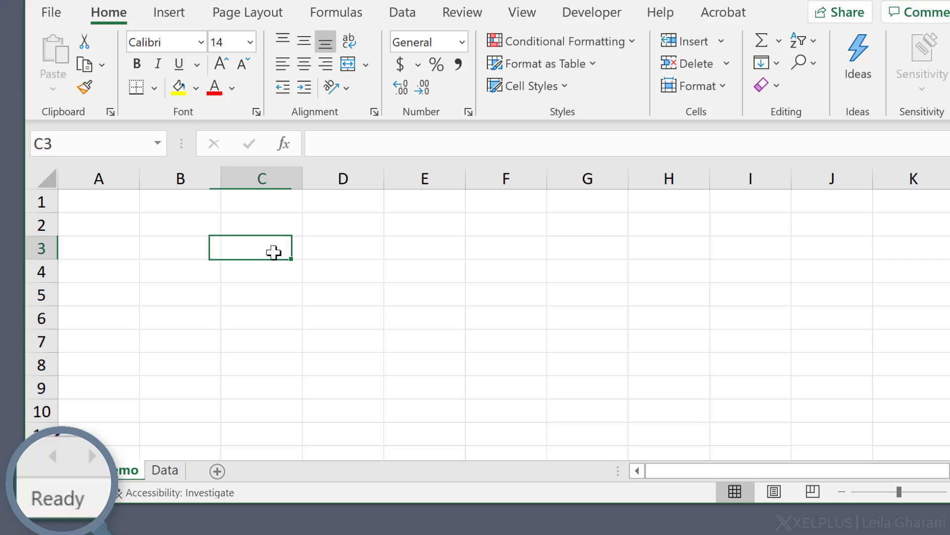
{"action": "key", "text": "Right"}
{"action": "key", "text": "Down"}
{"action": "key", "text": "Down"}
{"action": "key", "text": "Down"}
{"action": "key", "text": "Left"}
{"action": "key", "text": "Left"}
{"action": "key", "text": "Up"}
{"action": "key", "text": "Up"}
{"action": "key", "text": "Up"}
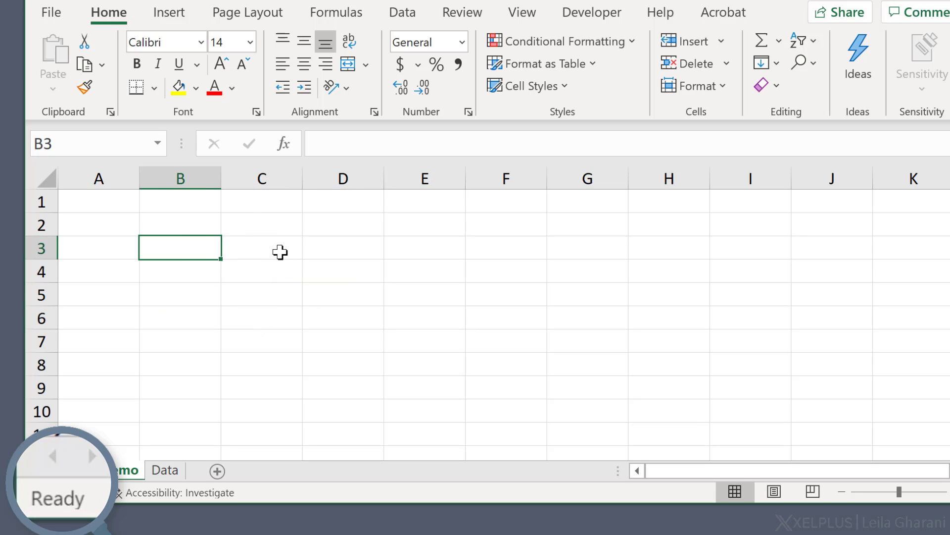
{"action": "key", "text": "Right"}
{"action": "key", "text": "Right"}
{"action": "key", "text": "Down"}
{"action": "left_click", "coordinate": [168, 240]}
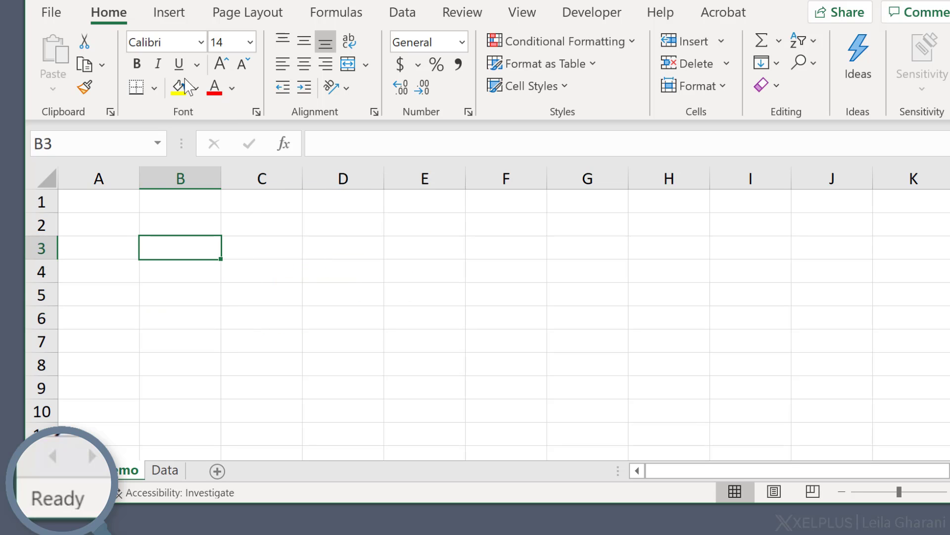
{"action": "left_click", "coordinate": [169, 12]}
{"action": "left_click", "coordinate": [243, 13]}
{"action": "left_click", "coordinate": [331, 13]}
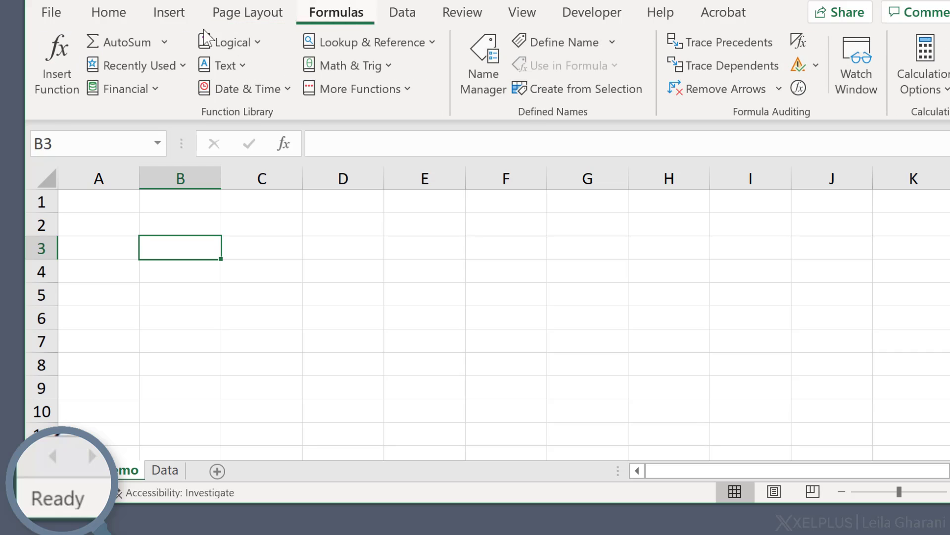
{"action": "left_click", "coordinate": [121, 16]}
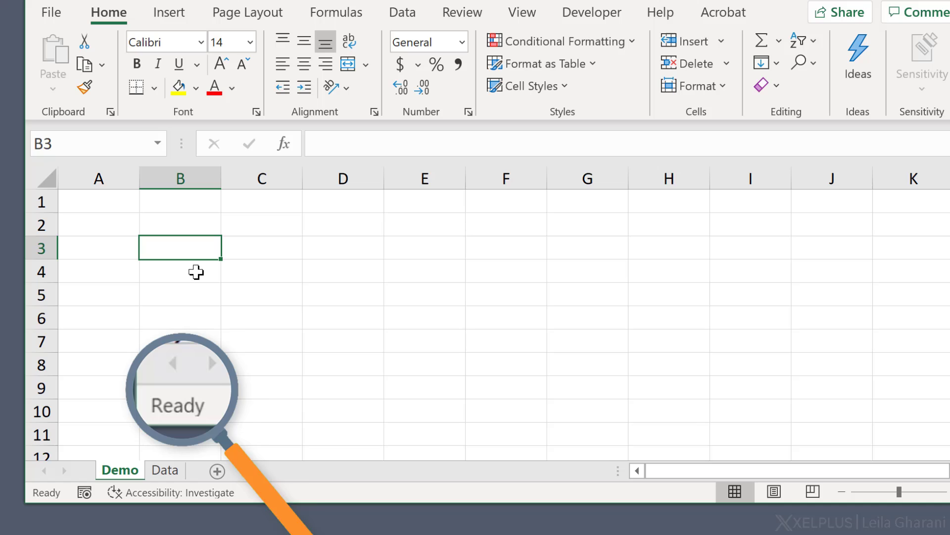
Enter 50 in B3 and 60 in B4, ending with B6 selected
{"action": "key", "text": "F2"}
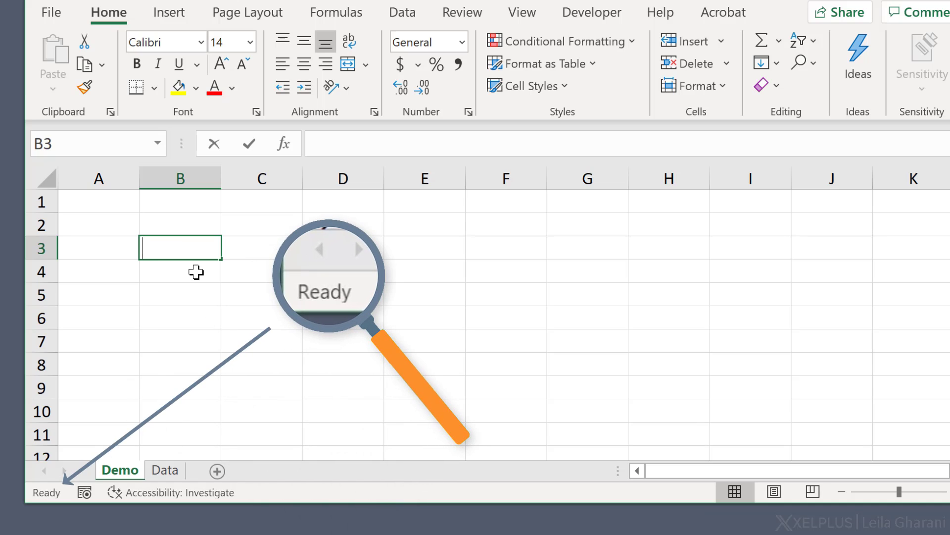
{"action": "type", "text": "50"}
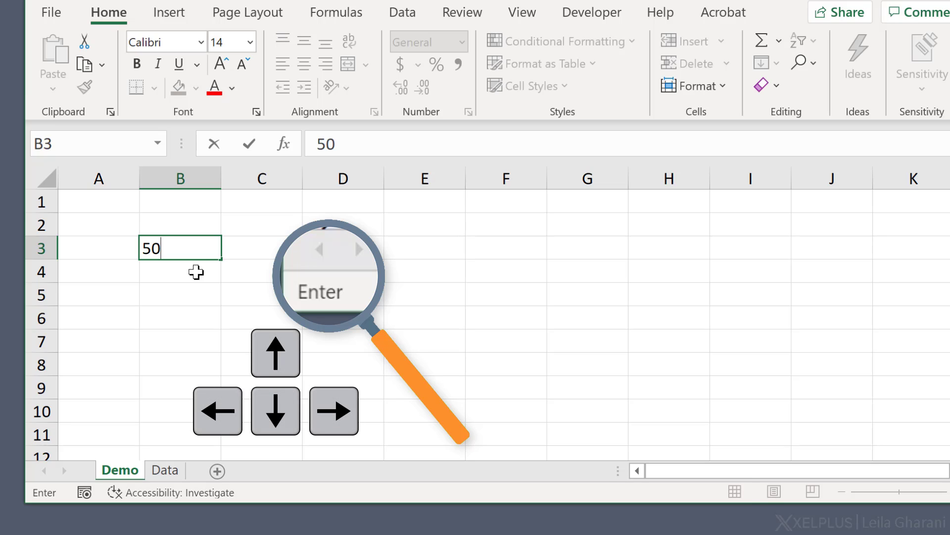
{"action": "key", "text": "Right"}
{"action": "key", "text": "Left"}
{"action": "key", "text": "Left"}
{"action": "key", "text": "Right"}
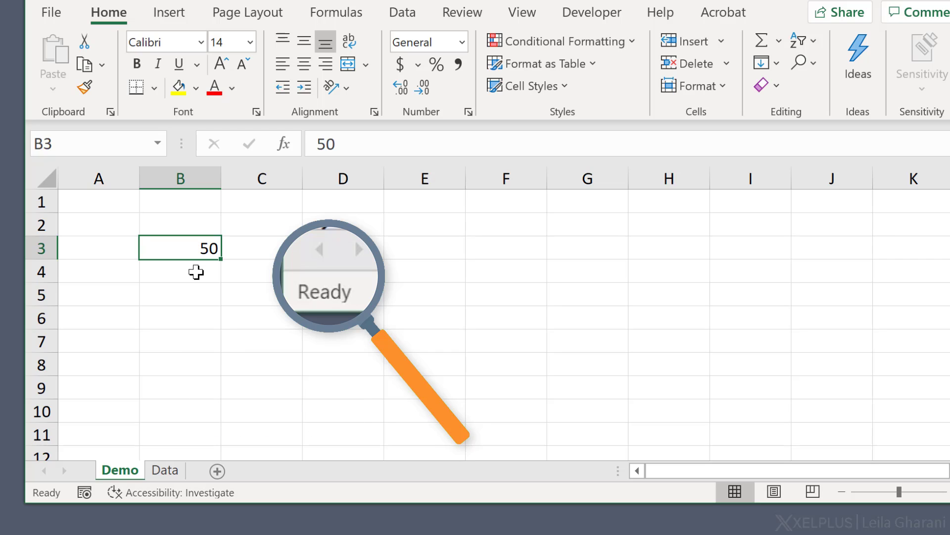
{"action": "key", "text": "Down"}
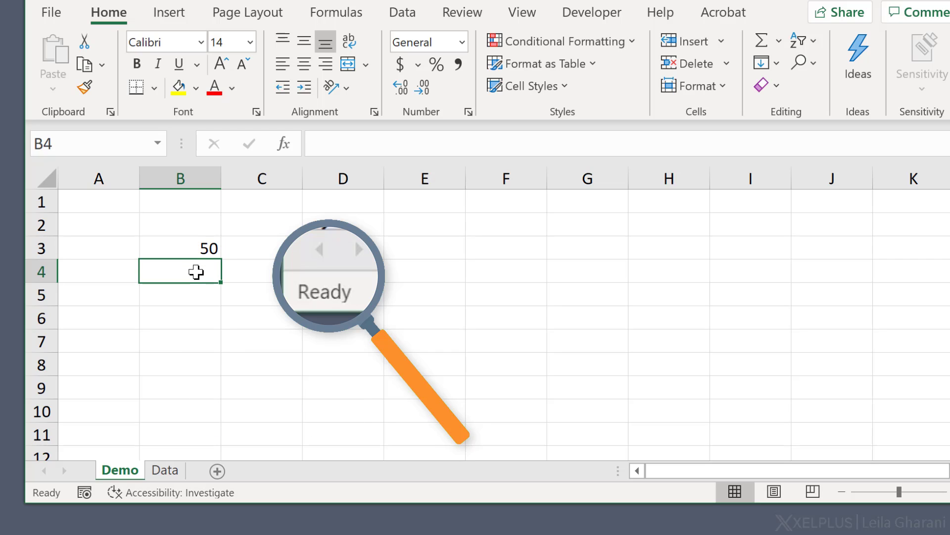
{"action": "type", "text": "60"}
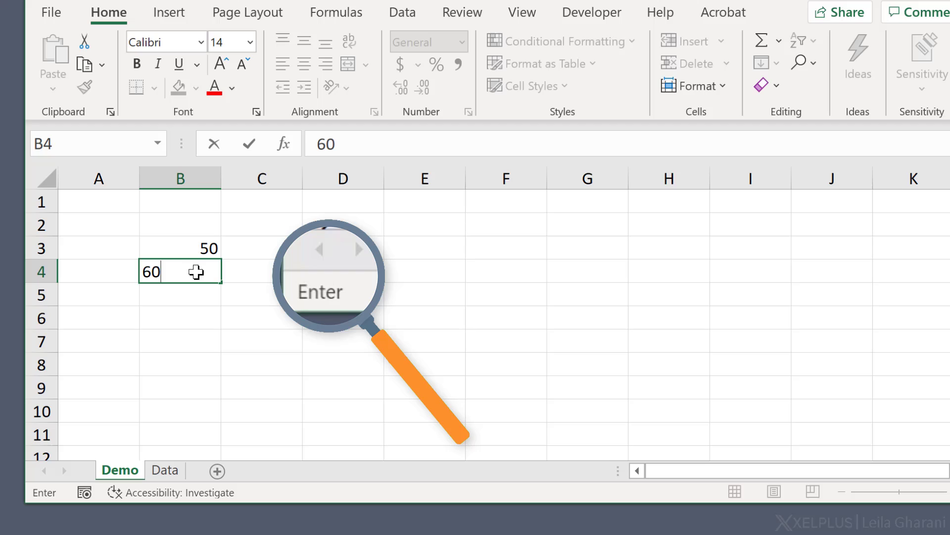
{"action": "key", "text": "Return"}
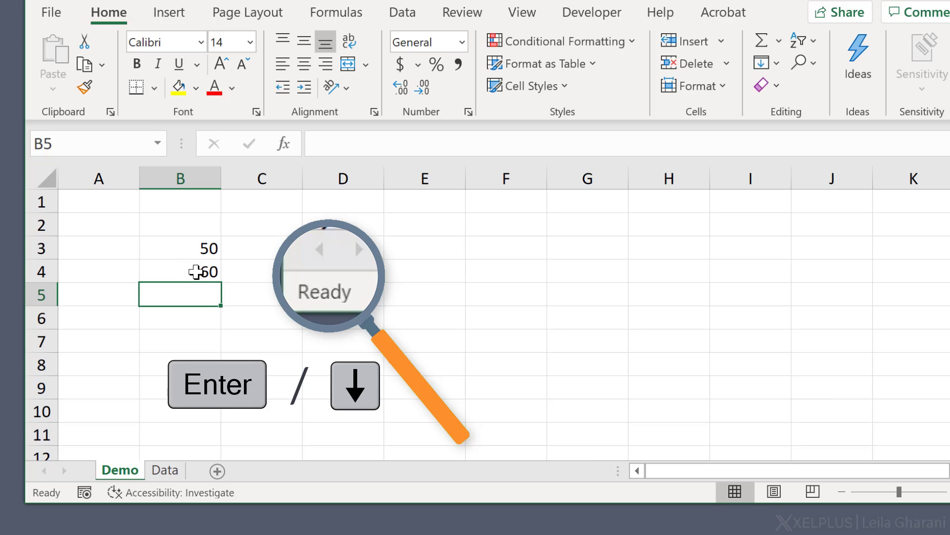
{"action": "key", "text": "Down"}
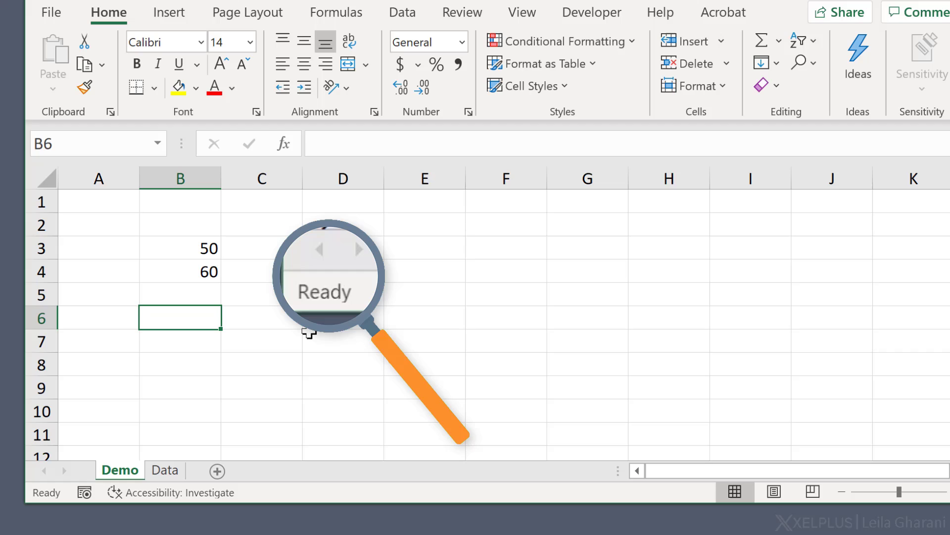
Build =B3+B4 in B6 by pointing with arrow keys, so it shows 110
{"action": "type", "text": "="}
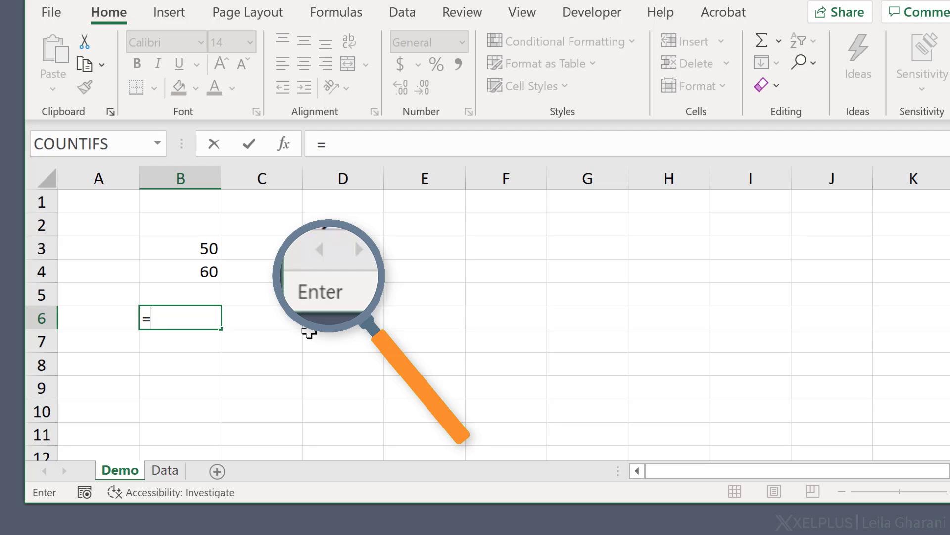
{"action": "key", "text": "Up"}
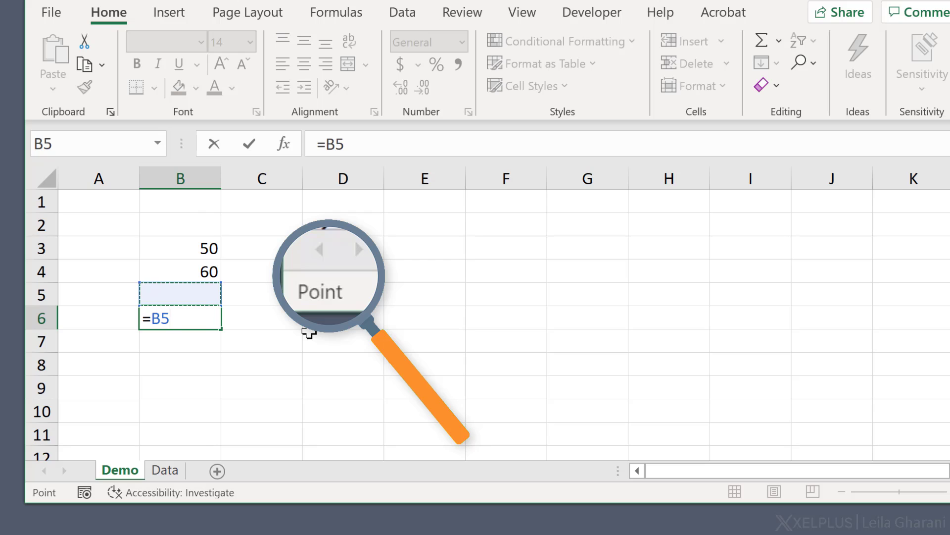
{"action": "key", "text": "Up"}
{"action": "key", "text": "Up"}
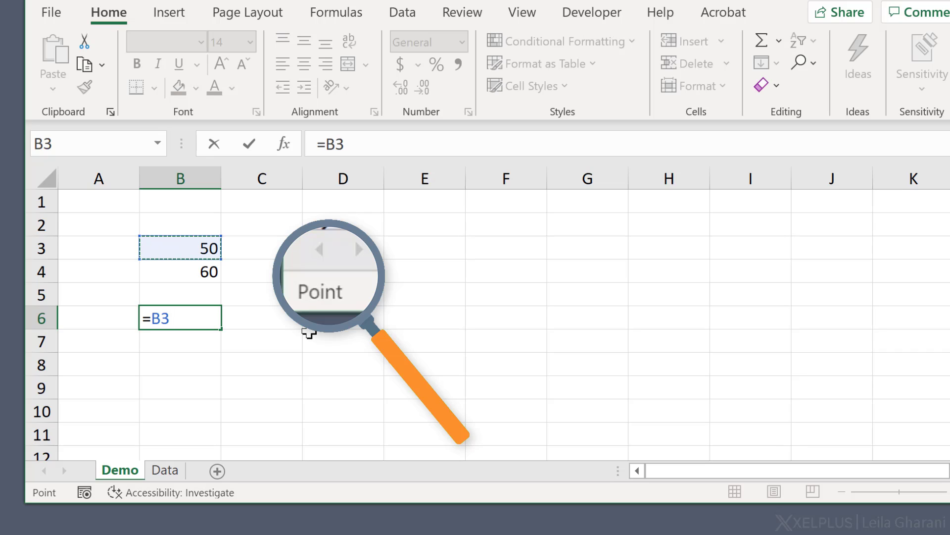
{"action": "type", "text": "+"}
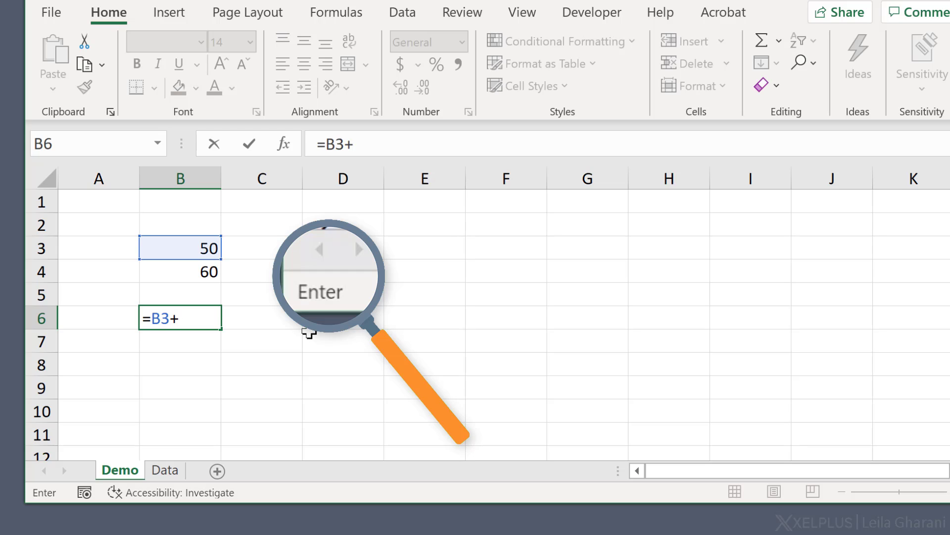
{"action": "key", "text": "Up"}
{"action": "key", "text": "Up"}
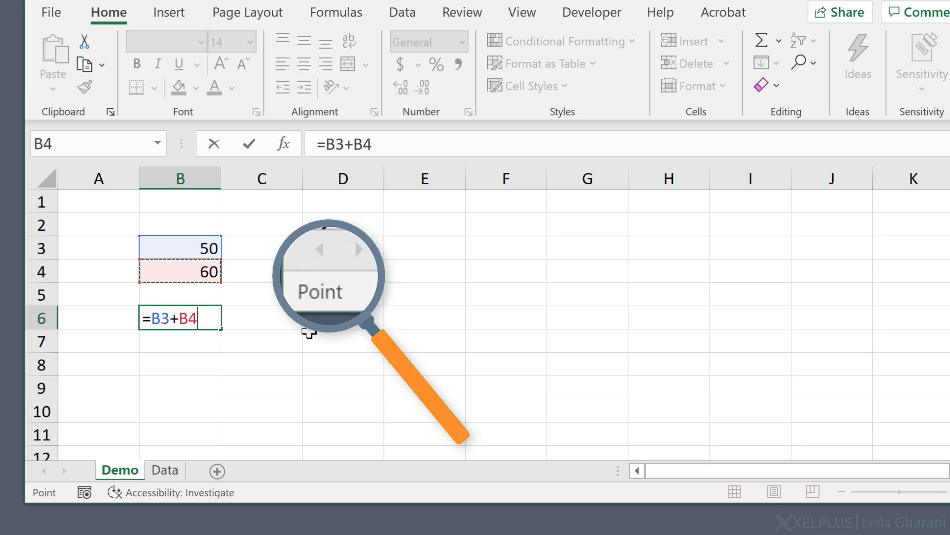
{"action": "key", "text": "Return"}
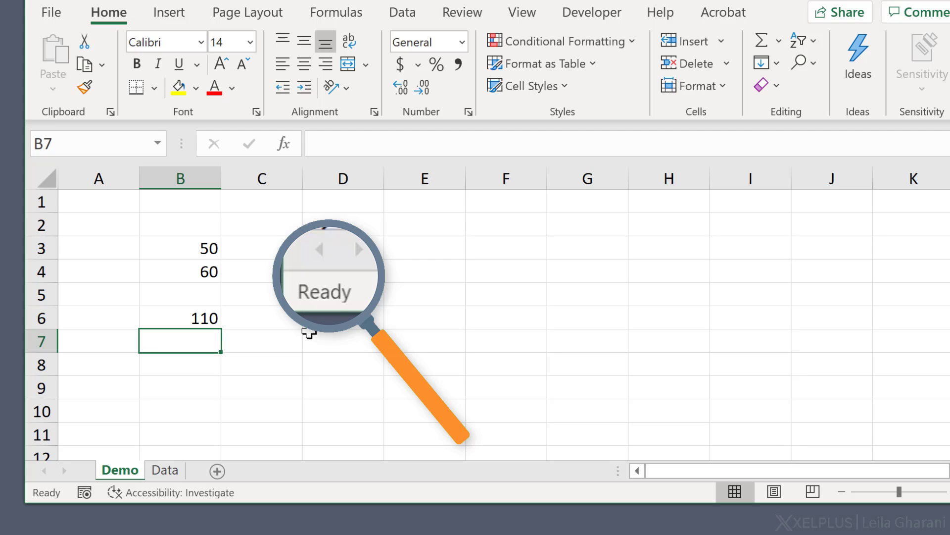
{"action": "key", "text": "Up"}
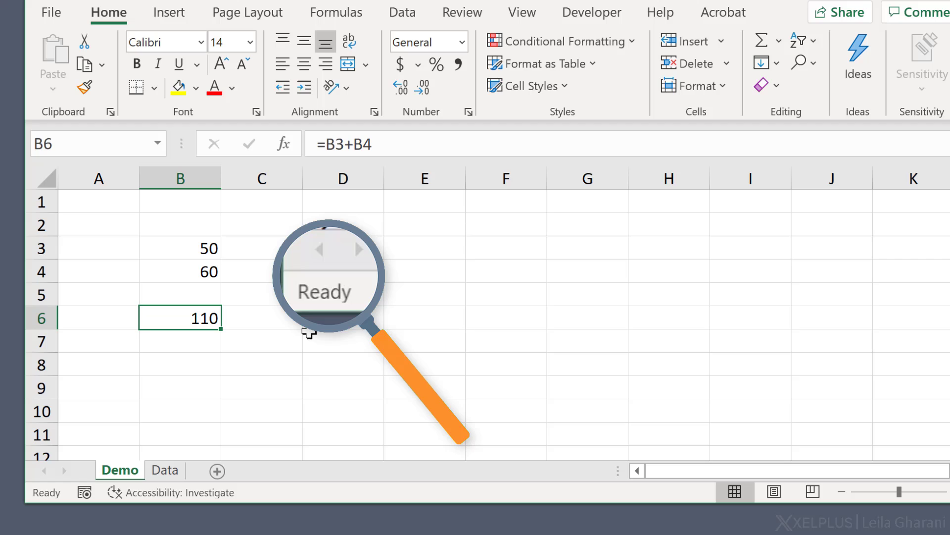
Enter 30 in B2 and return to B6
{"action": "key", "text": "Up"}
{"action": "key", "text": "Up"}
{"action": "key", "text": "Up"}
{"action": "key", "text": "Up"}
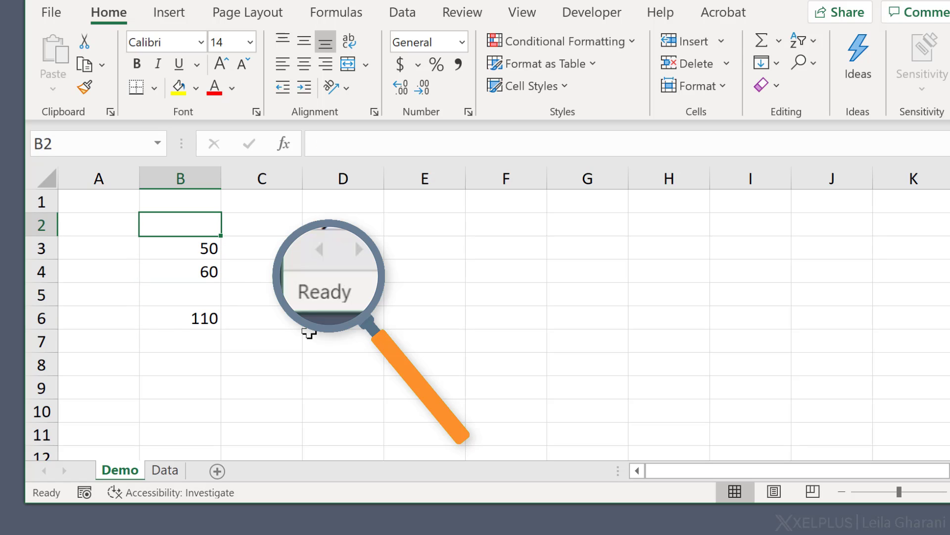
{"action": "type", "text": "30"}
{"action": "key", "text": "Return"}
{"action": "key", "text": "Down"}
{"action": "key", "text": "Down"}
{"action": "key", "text": "Down"}
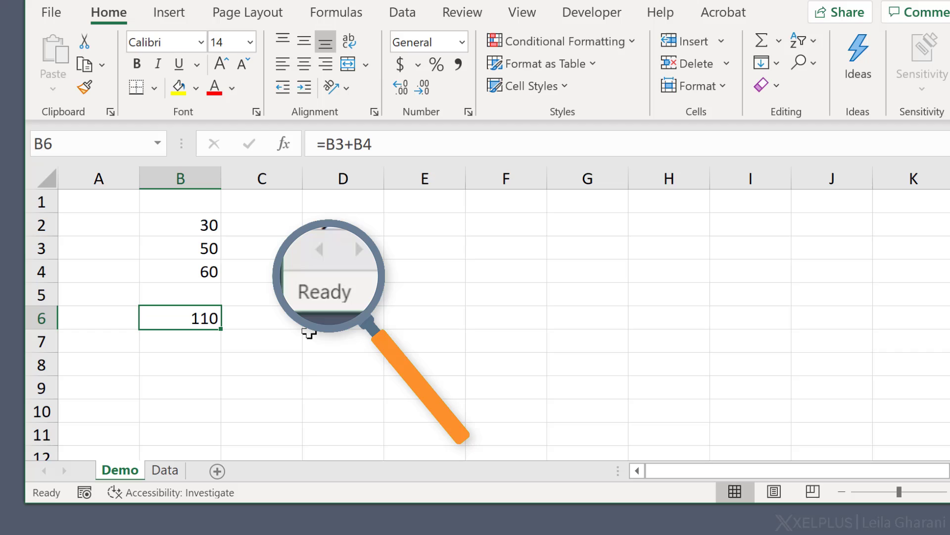
Edit B6's formula to =B3-B4+, replacing the plus before B4 with a minus
{"action": "key", "text": "F2"}
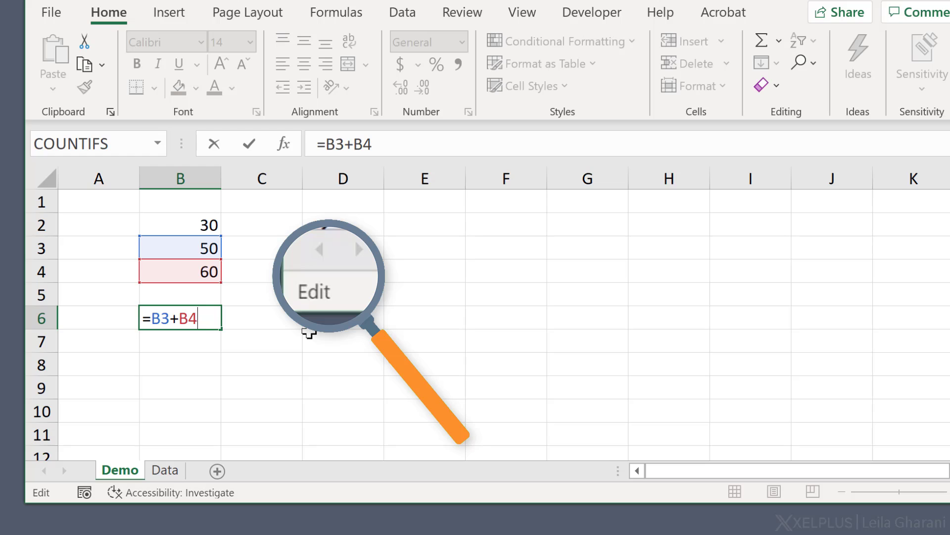
{"action": "key", "text": "Left"}
{"action": "key", "text": "Left"}
{"action": "key", "text": "Left"}
{"action": "key", "text": "Left"}
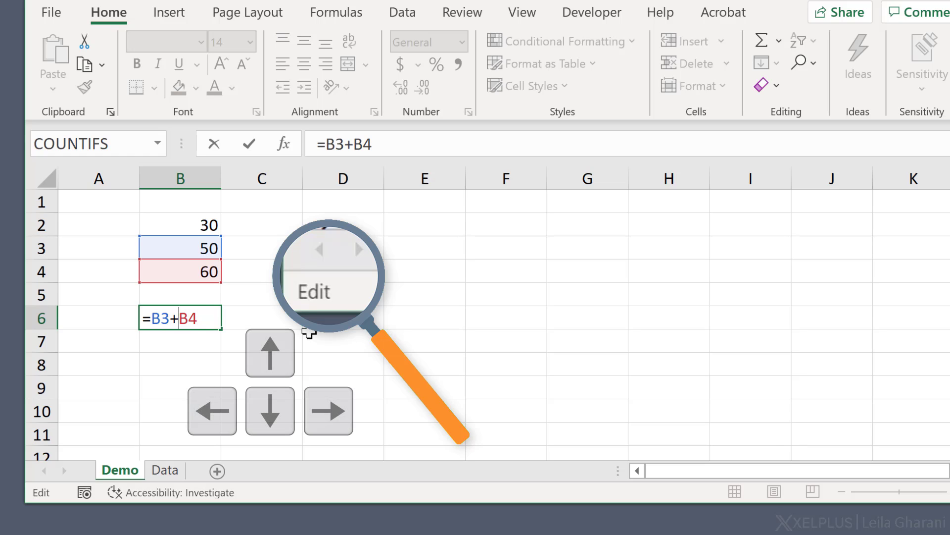
{"action": "key", "text": "Right"}
{"action": "key", "text": "Right"}
{"action": "key", "text": "Right"}
{"action": "key", "text": "Right"}
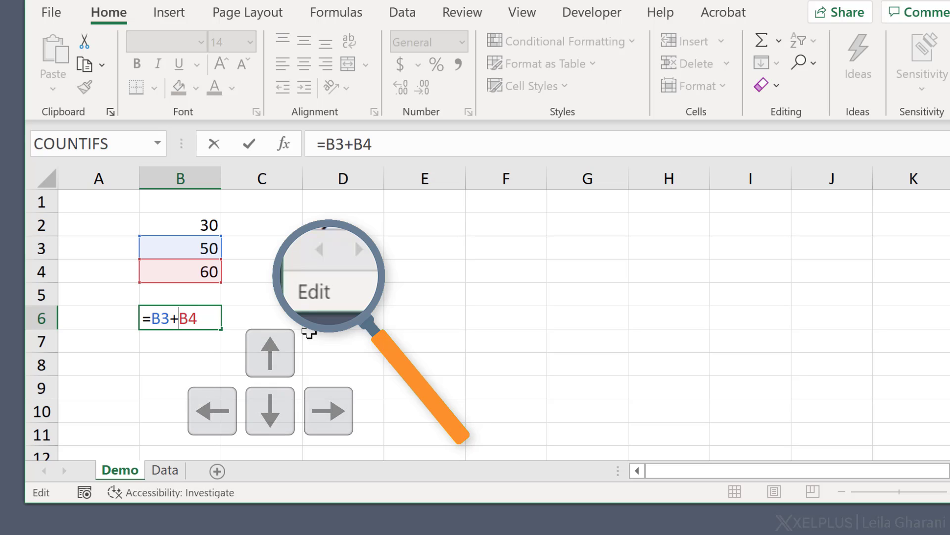
{"action": "key", "text": "BackSpace"}
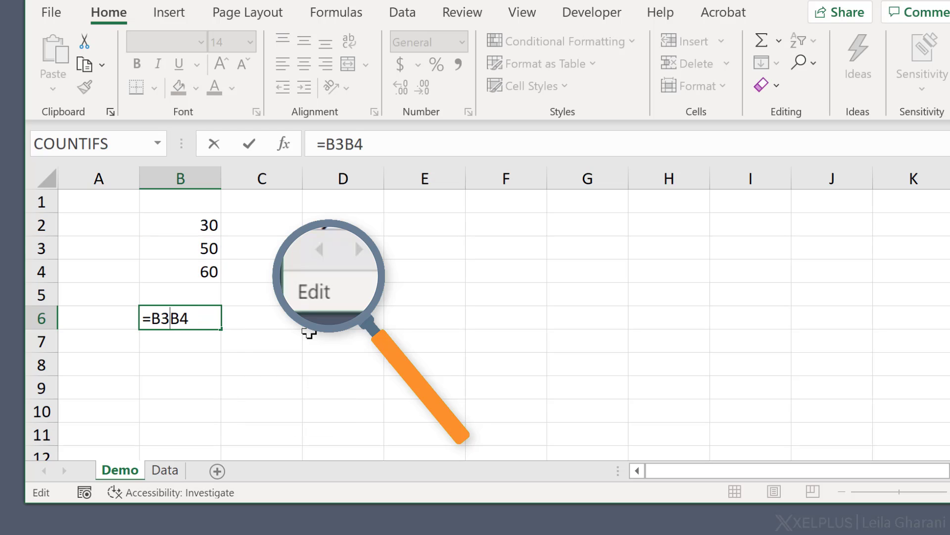
{"action": "type", "text": "-"}
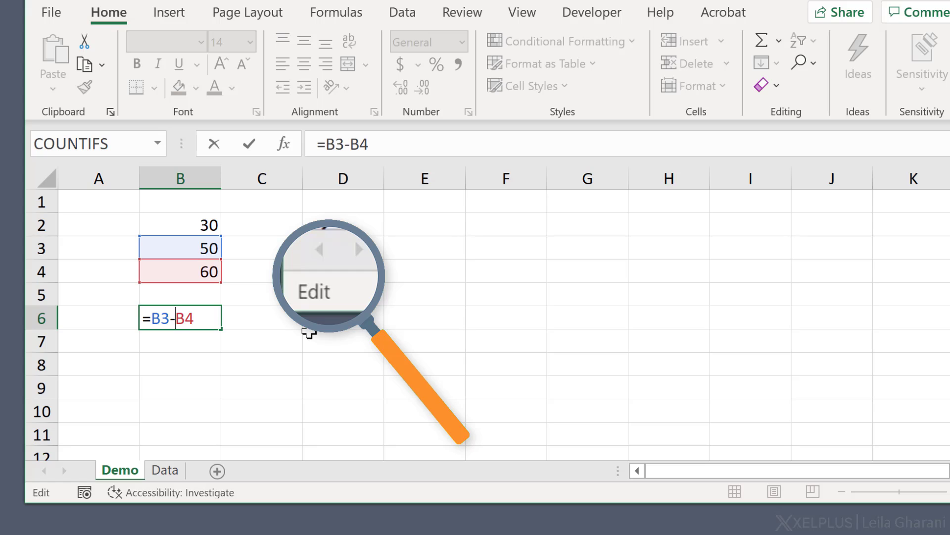
{"action": "key", "text": "Right"}
{"action": "key", "text": "Right"}
{"action": "type", "text": "+"}
Point the trailing reference at B2 so the formula reads =B3-B4+B2
{"action": "key", "text": "Up"}
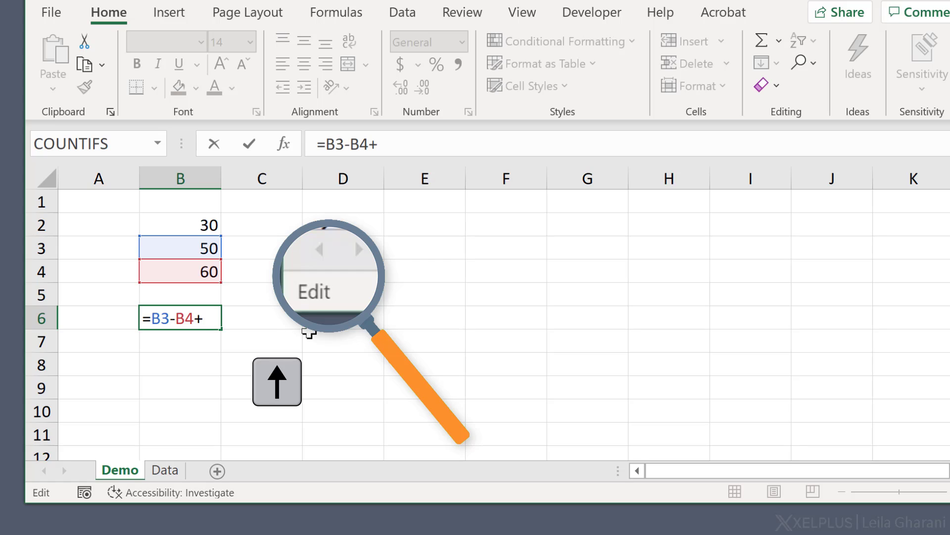
{"action": "key", "text": "Right"}
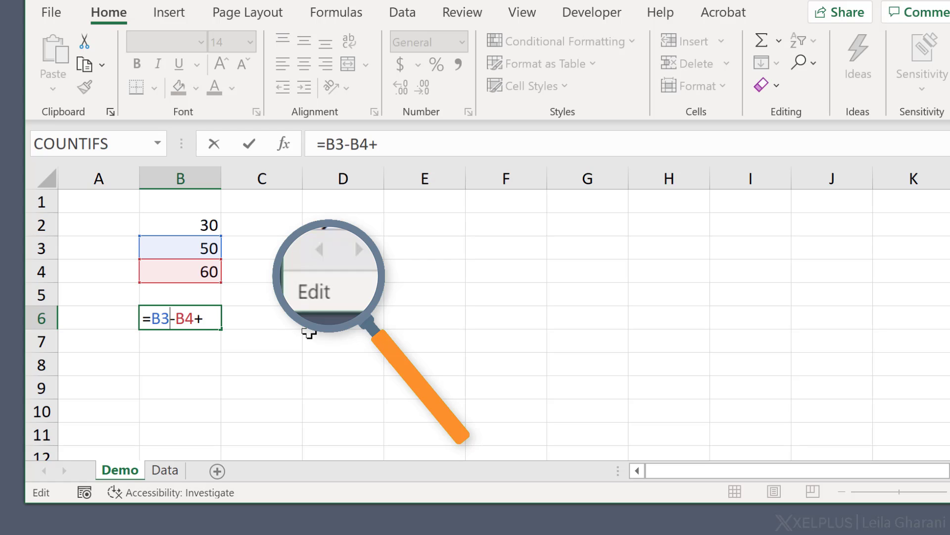
{"action": "key", "text": "Right"}
{"action": "key", "text": "Right"}
{"action": "key", "text": "Right"}
{"action": "key", "text": "F2"}
{"action": "key", "text": "Up"}
{"action": "key", "text": "Up"}
{"action": "key", "text": "Up"}
{"action": "key", "text": "Up"}
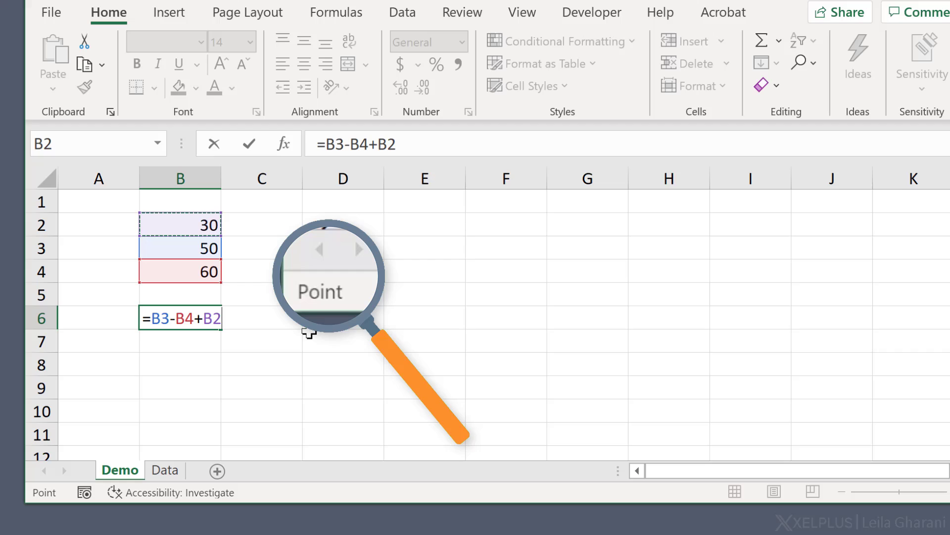
{"action": "key", "text": "F2"}
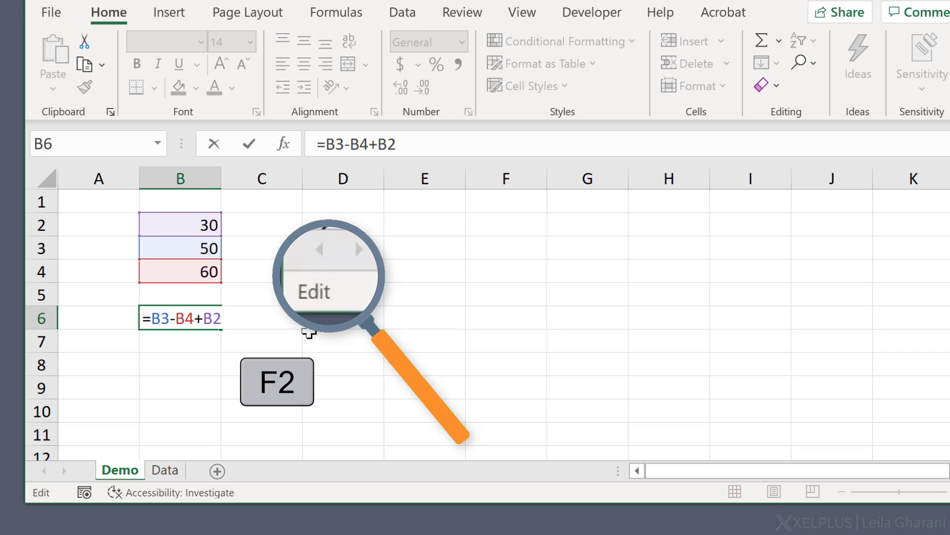
{"action": "key", "text": "Left"}
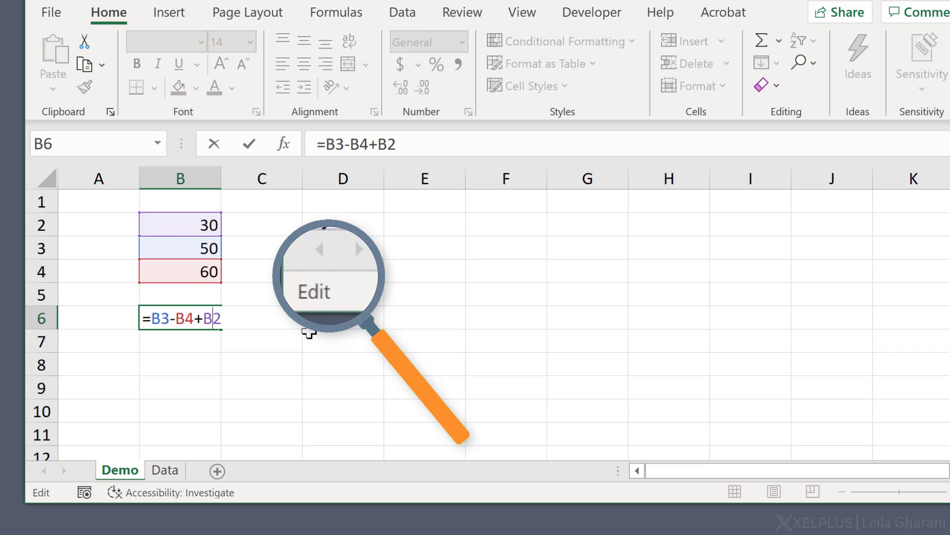
{"action": "key", "text": "Right"}
{"action": "key", "text": "Right"}
Try adding a /B5 divisor, delete it, and commit =B3-B4+B2 showing 20
{"action": "type", "text": "/"}
{"action": "key", "text": "F2"}
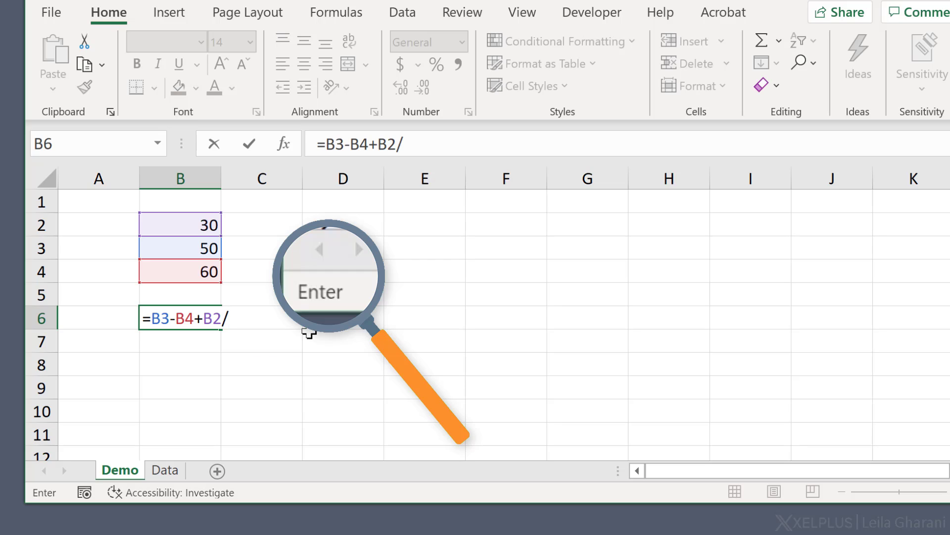
{"action": "key", "text": "Down"}
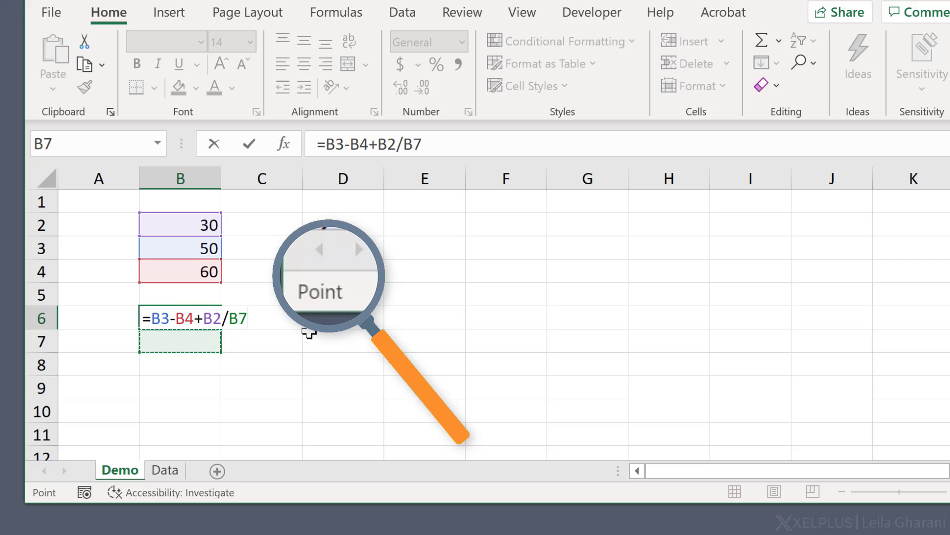
{"action": "key", "text": "Up"}
{"action": "key", "text": "Up"}
{"action": "key", "text": "Up"}
{"action": "key", "text": "Up"}
{"action": "key", "text": "Up"}
{"action": "key", "text": "Down"}
{"action": "key", "text": "Down"}
{"action": "key", "text": "Down"}
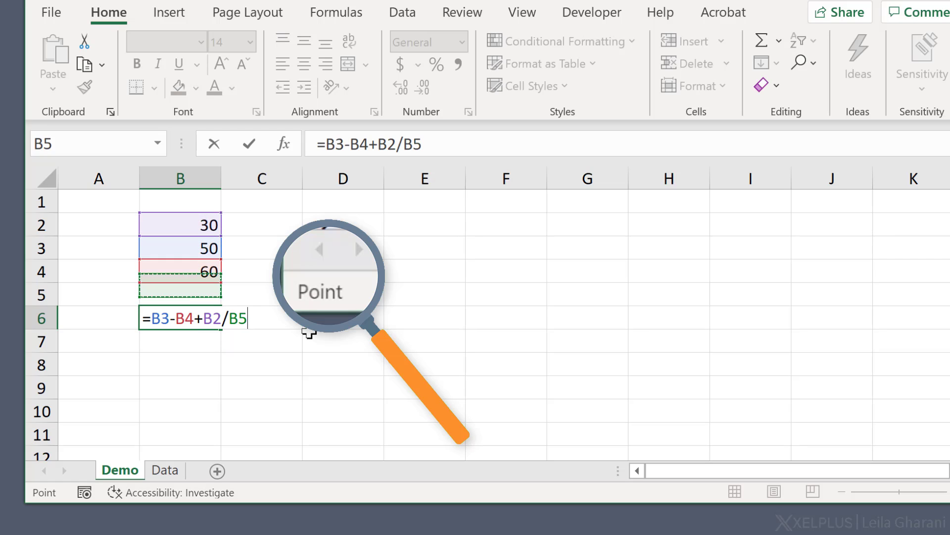
{"action": "key", "text": "F2"}
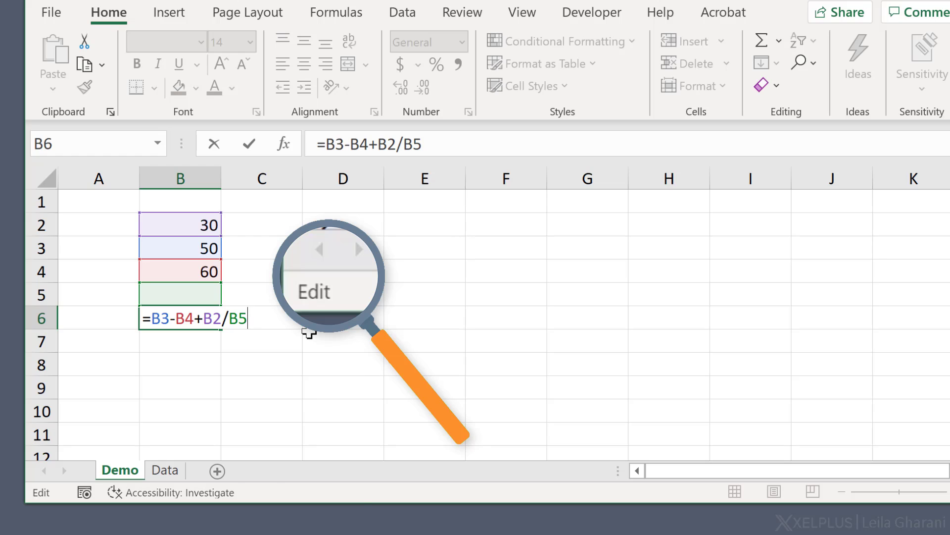
{"action": "key", "text": "BackSpace"}
{"action": "key", "text": "BackSpace"}
{"action": "key", "text": "BackSpace"}
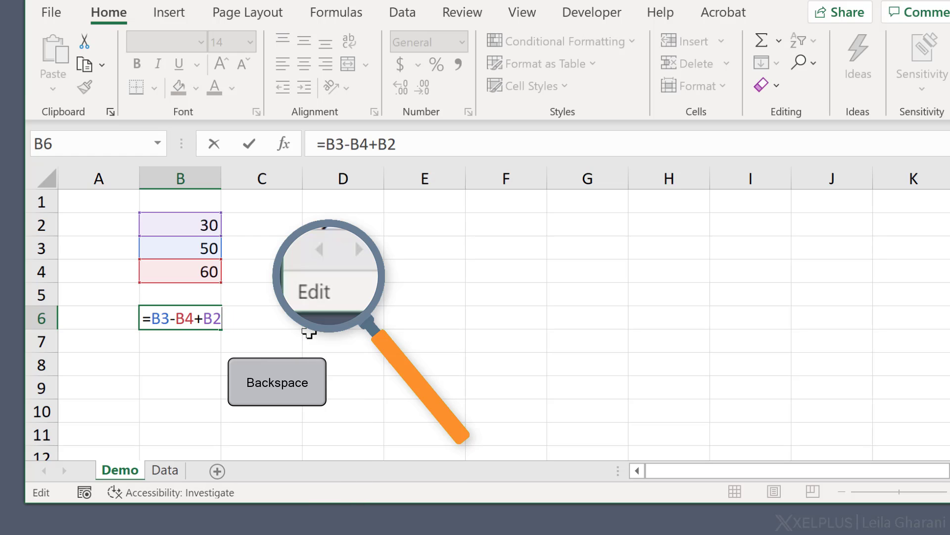
{"action": "key", "text": "Return"}
{"action": "key", "text": "Up"}
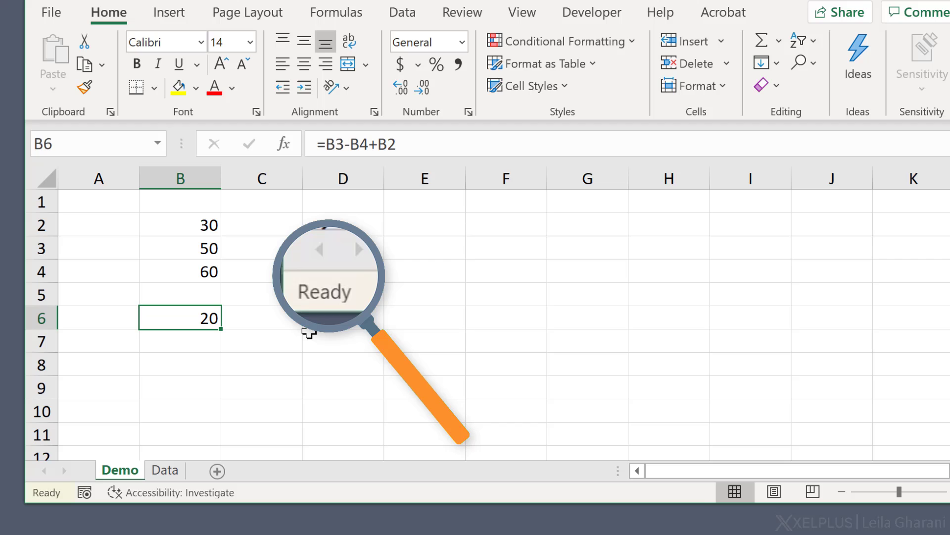
On the Data sheet, select the orange marker cell I5 and open Conditional Formatting
{"action": "key", "text": "Right"}
{"action": "key", "text": "Right"}
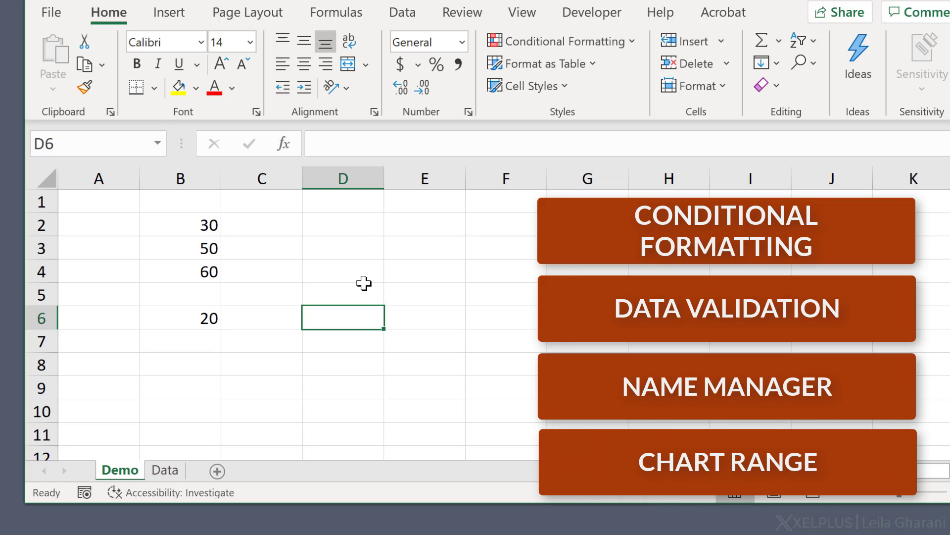
{"action": "left_click", "coordinate": [165, 470]}
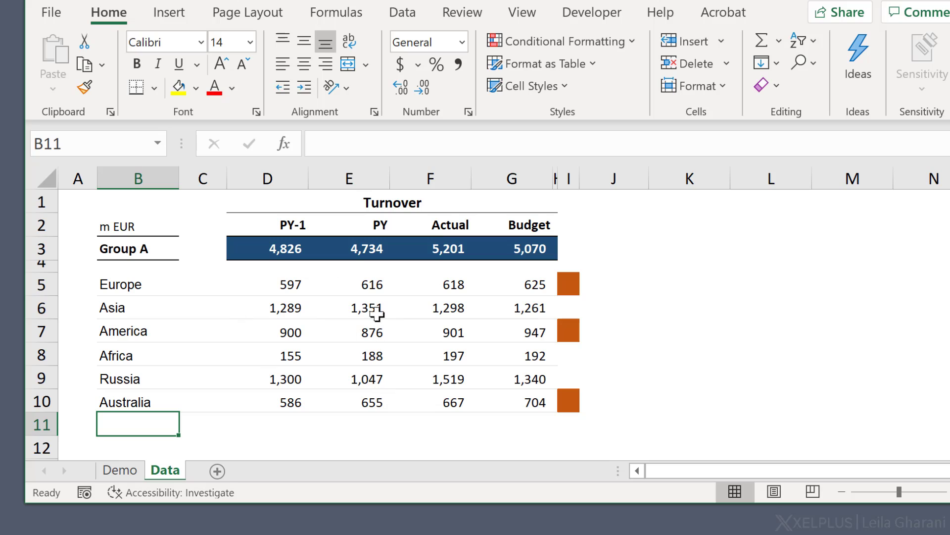
{"action": "left_click", "coordinate": [568, 283]}
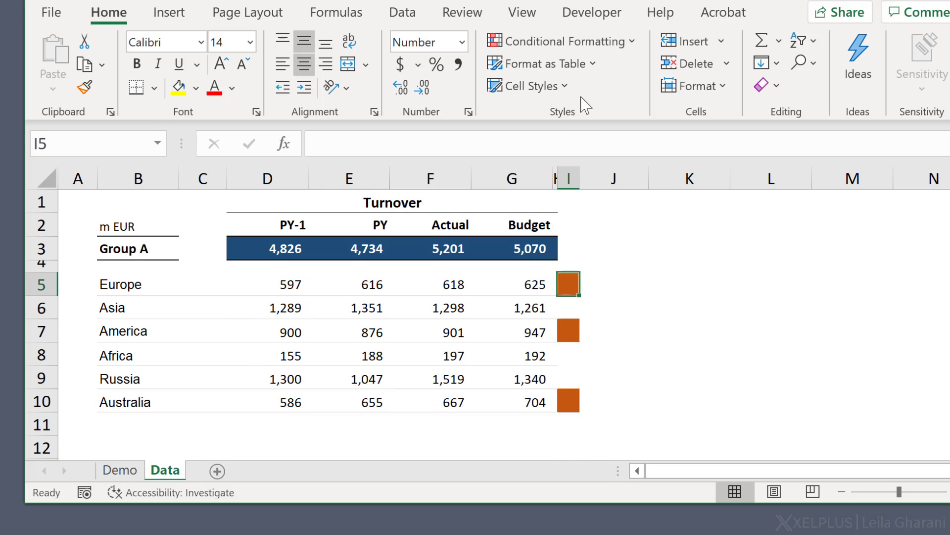
{"action": "left_click", "coordinate": [592, 47]}
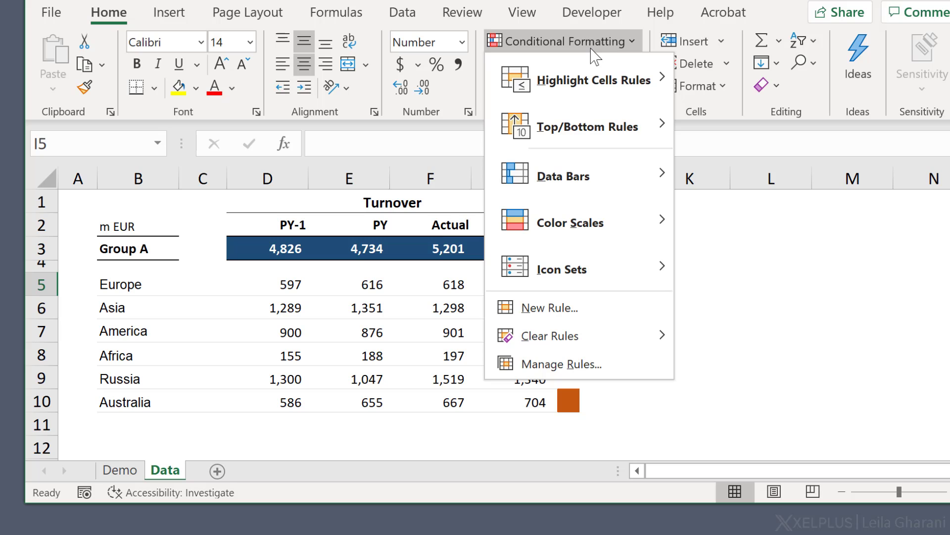
Edit the =$F5<$G5 rule from Manage Rules, moving its dialog right and entering the formula box
{"action": "left_click", "coordinate": [579, 365]}
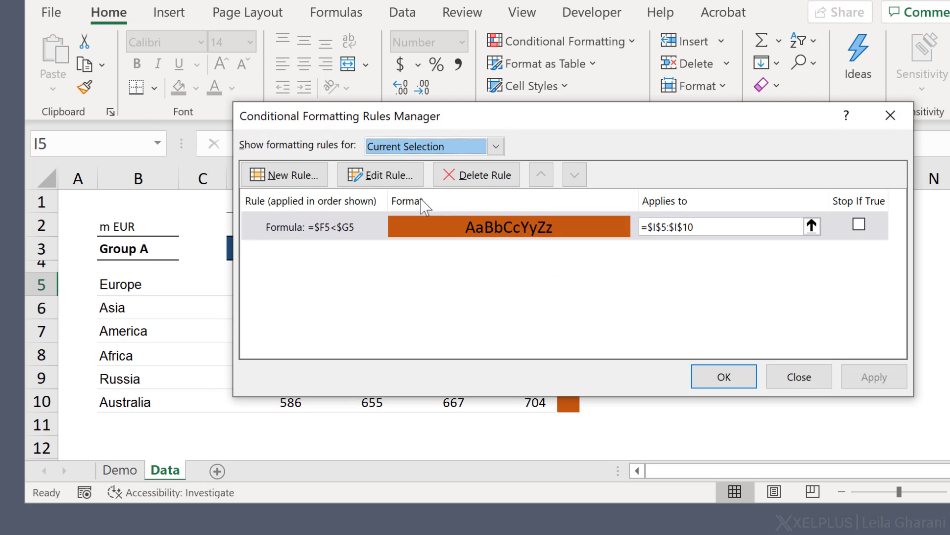
{"action": "left_click", "coordinate": [387, 175]}
{"action": "left_click_drag", "start_coordinate": [516, 81], "coordinate": [723, 85]}
{"action": "left_click", "coordinate": [672, 317]}
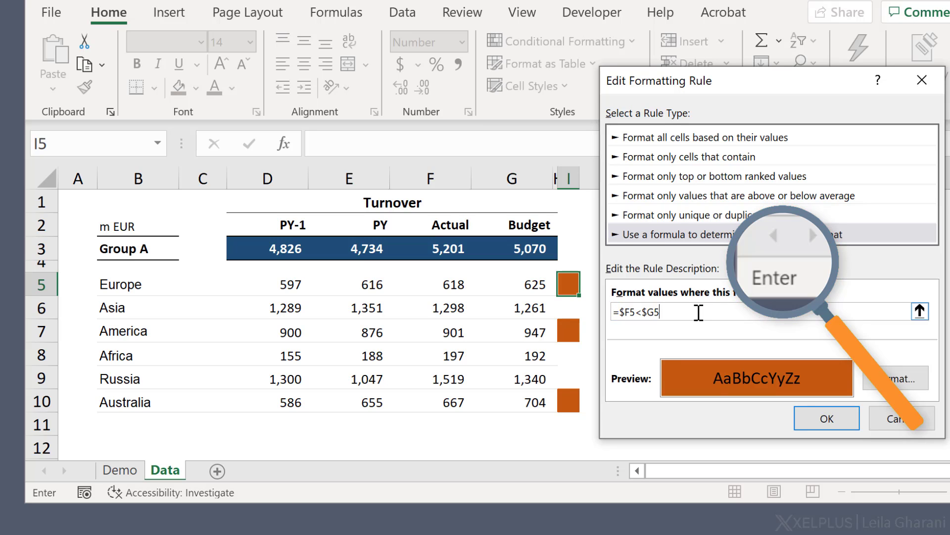
Add a + reference to G5 in the rule formula, then erase it back to =$F5<
{"action": "type", "text": "+"}
{"action": "key", "text": "Left"}
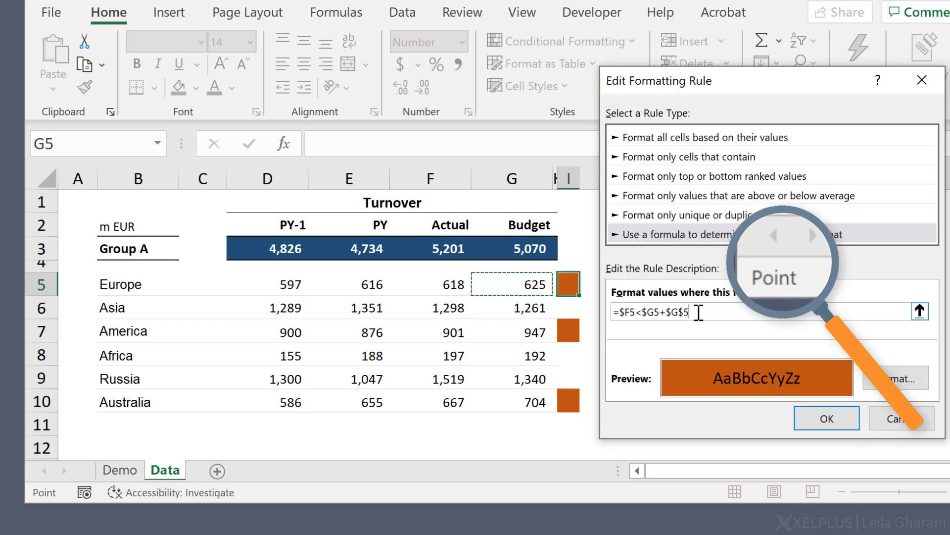
{"action": "key", "text": "F2"}
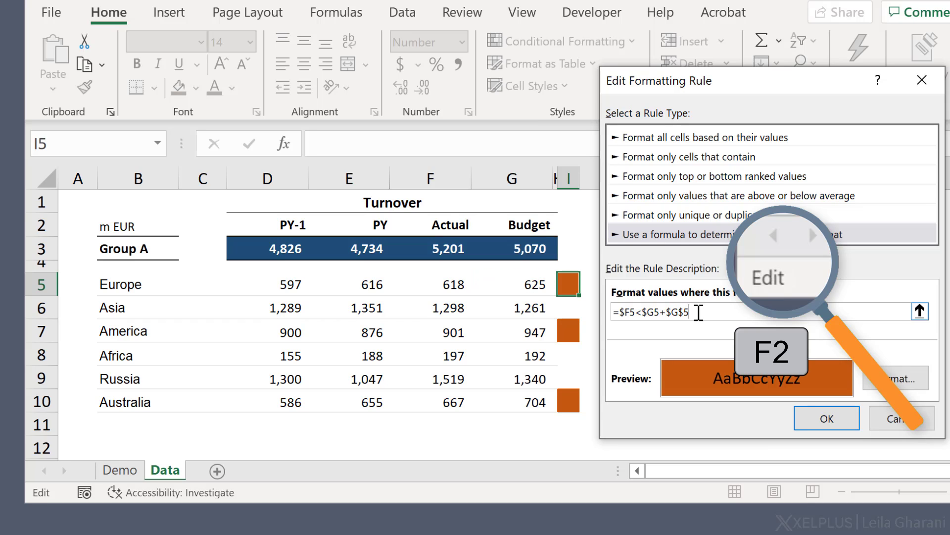
{"action": "key", "text": "BackSpace"}
{"action": "key", "text": "BackSpace"}
{"action": "key", "text": "BackSpace"}
{"action": "key", "text": "BackSpace"}
{"action": "key", "text": "BackSpace"}
{"action": "key", "text": "BackSpace"}
{"action": "key", "text": "BackSpace"}
{"action": "key", "text": "BackSpace"}
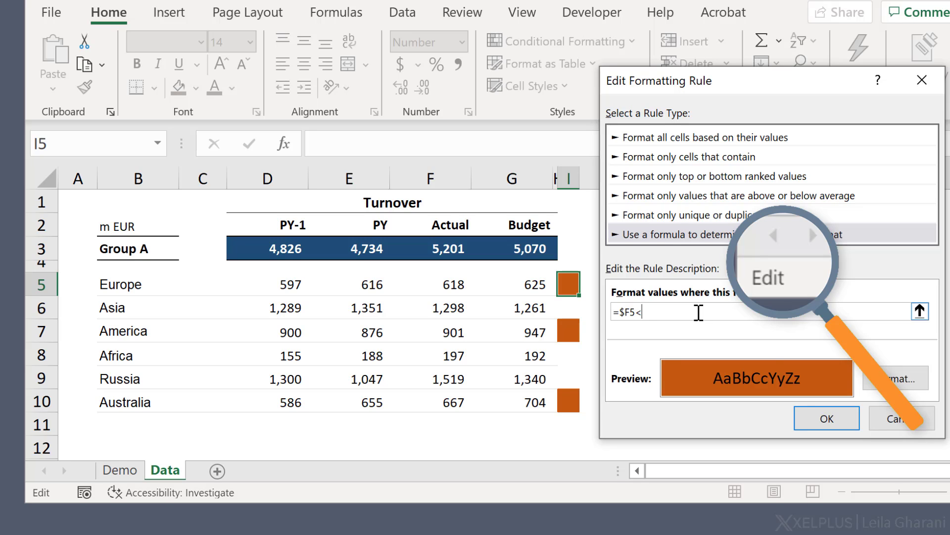
Point the comparison at E5, remove its row lock, then close both rule dialogs without saving
{"action": "key", "text": "F2"}
{"action": "key", "text": "Left"}
{"action": "key", "text": "Left"}
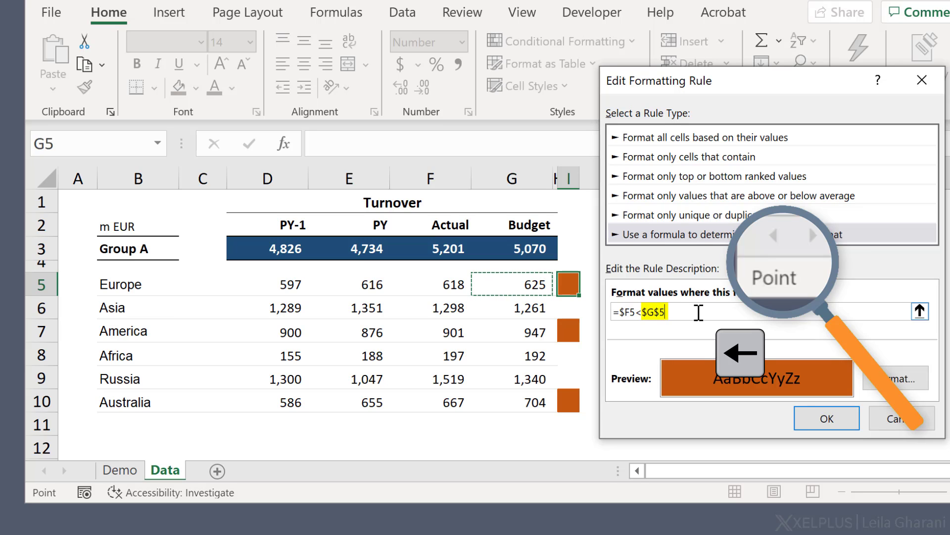
{"action": "key", "text": "Left"}
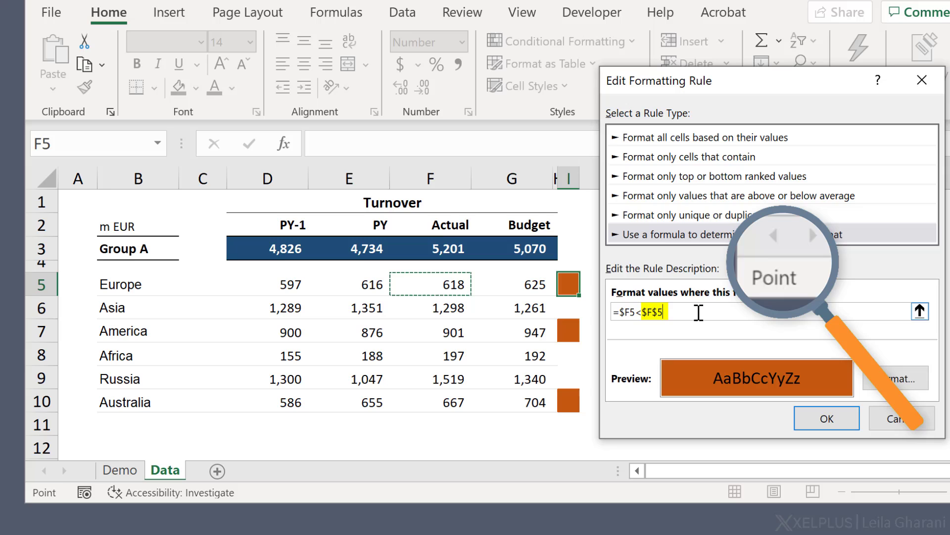
{"action": "key", "text": "Left"}
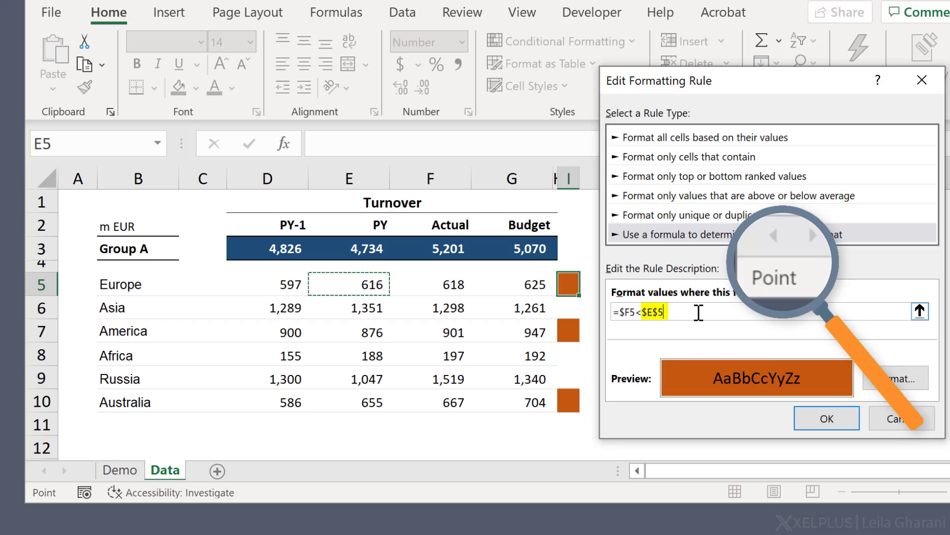
{"action": "key", "text": "F2"}
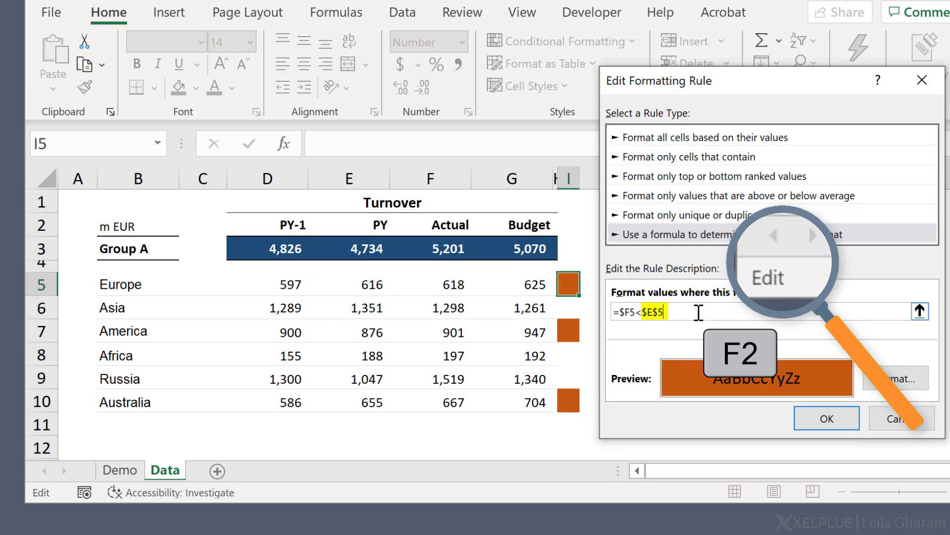
{"action": "key", "text": "Left"}
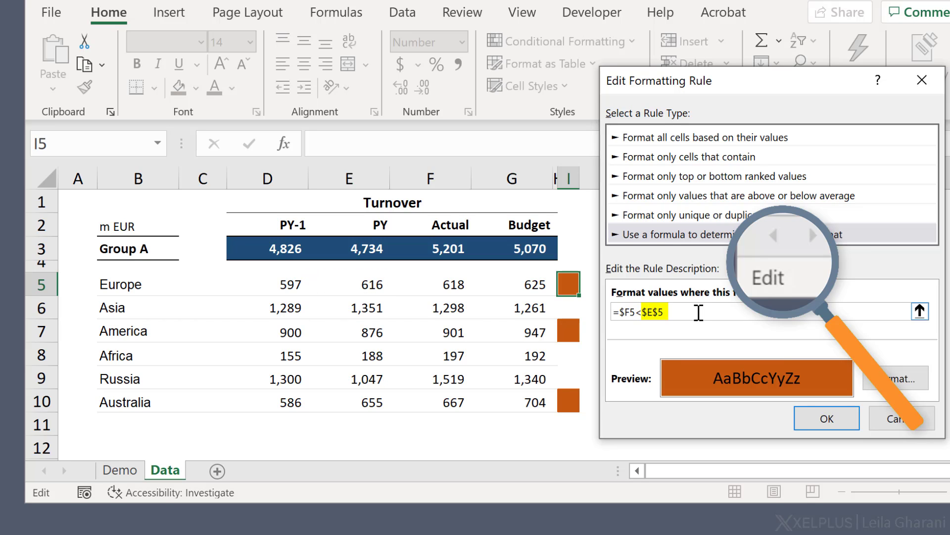
{"action": "key", "text": "BackSpace"}
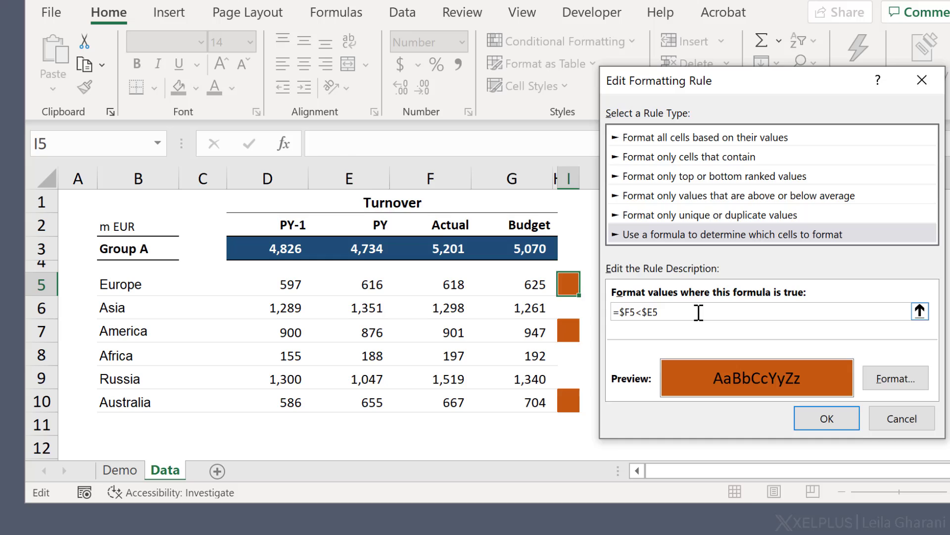
{"action": "key", "text": "Return"}
{"action": "key", "text": "Escape"}
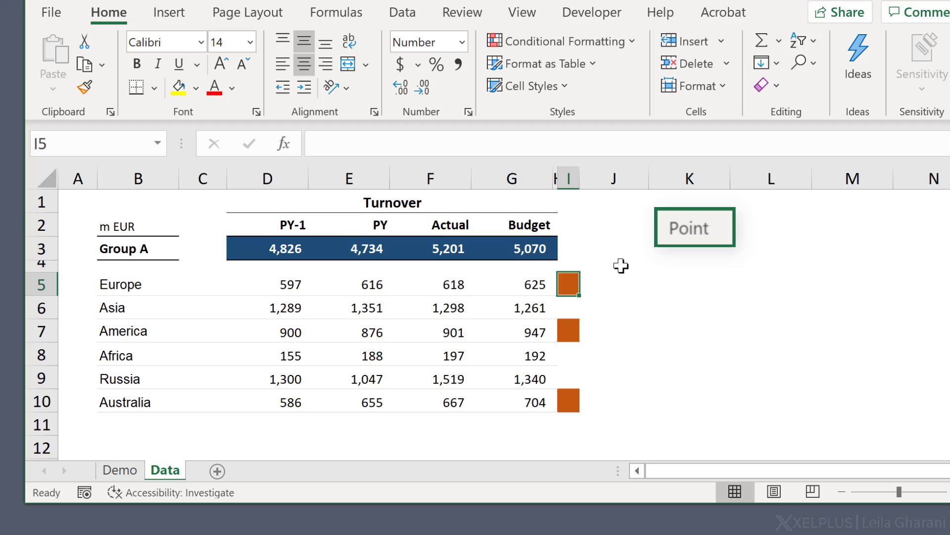
Start a Data Validation on K4 with Allow set to List
{"action": "key", "text": "F2"}
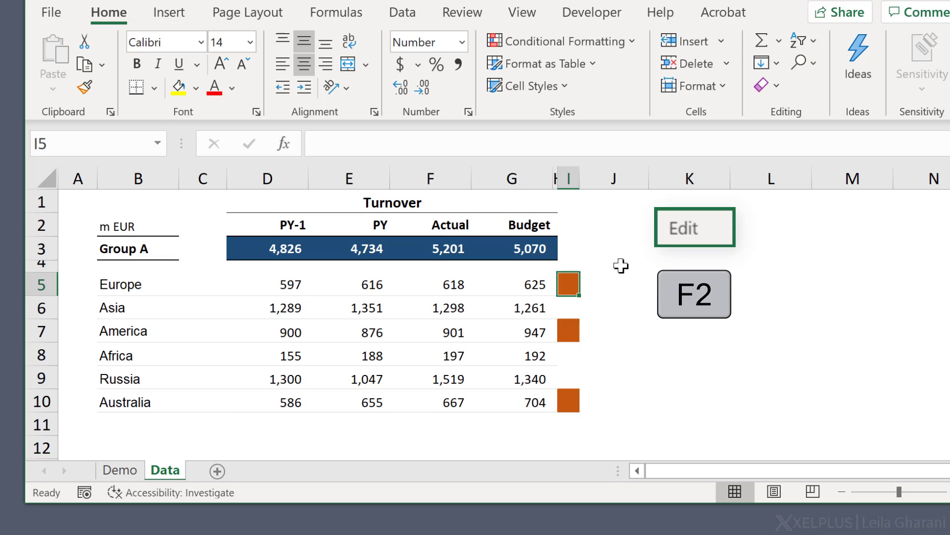
{"action": "left_click", "coordinate": [392, 21]}
{"action": "left_click", "coordinate": [693, 265]}
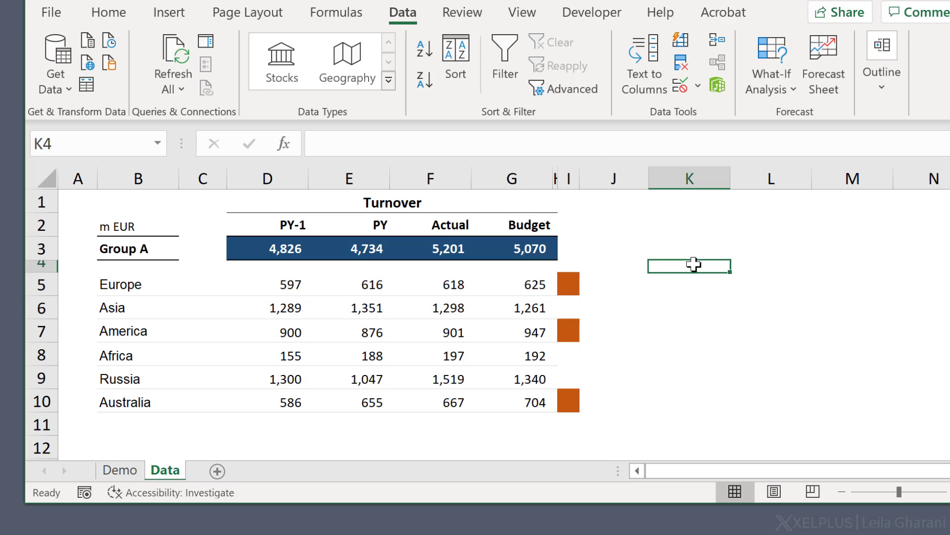
{"action": "left_click", "coordinate": [680, 88]}
{"action": "left_click", "coordinate": [537, 159]}
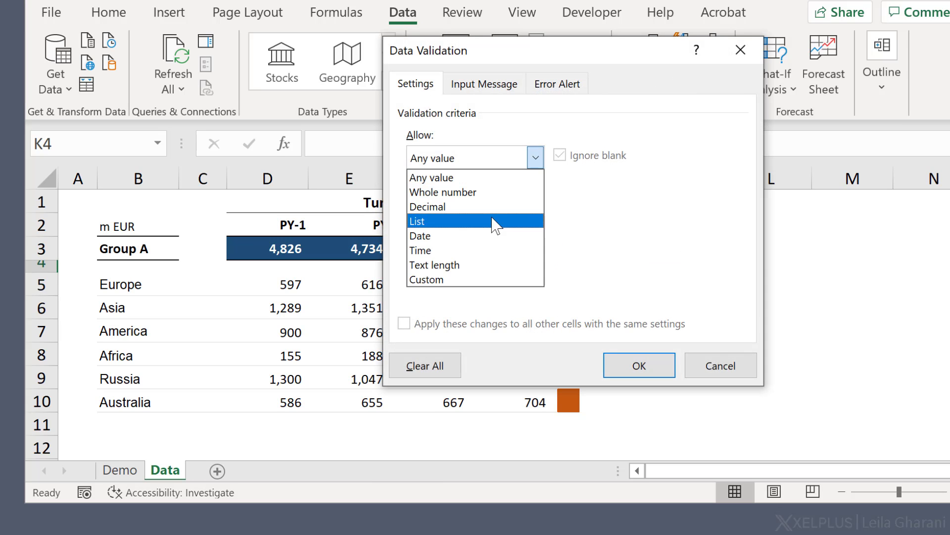
{"action": "left_click", "coordinate": [494, 218]}
{"action": "left_click", "coordinate": [471, 246]}
Set the list source to =$B$5:$B$10 by pointing, then cancel the dialog
{"action": "left_click_drag", "start_coordinate": [150, 288], "coordinate": [148, 399]}
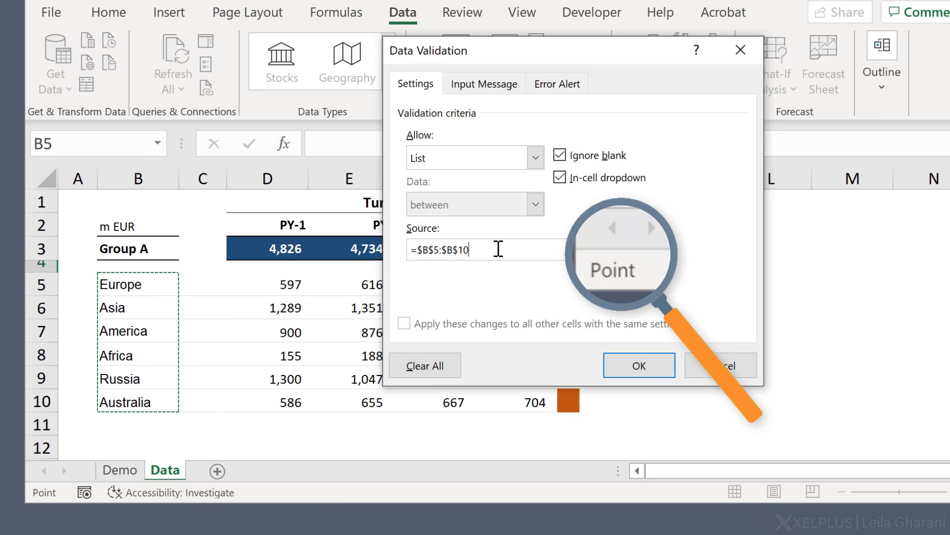
{"action": "key", "text": "Left"}
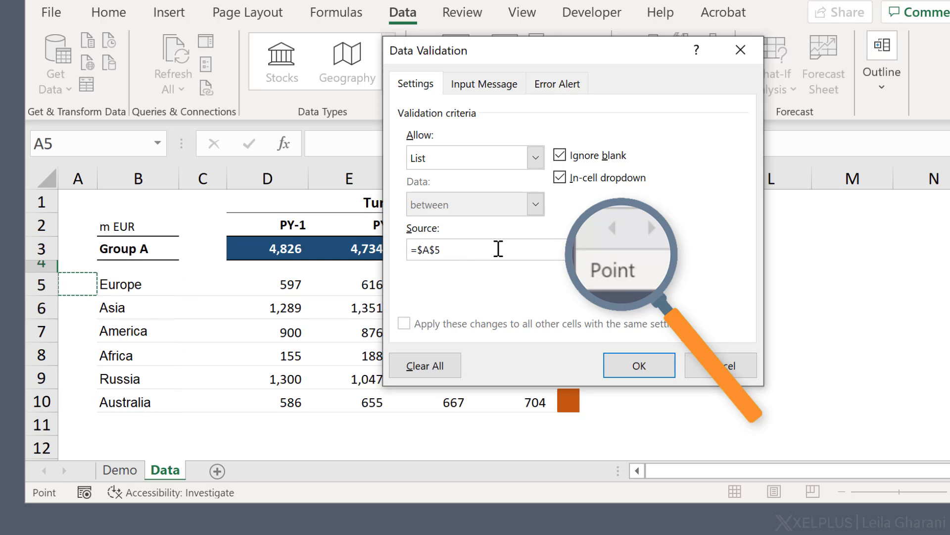
{"action": "key", "text": "Right"}
{"action": "key", "text": "ctrl+shift+Down"}
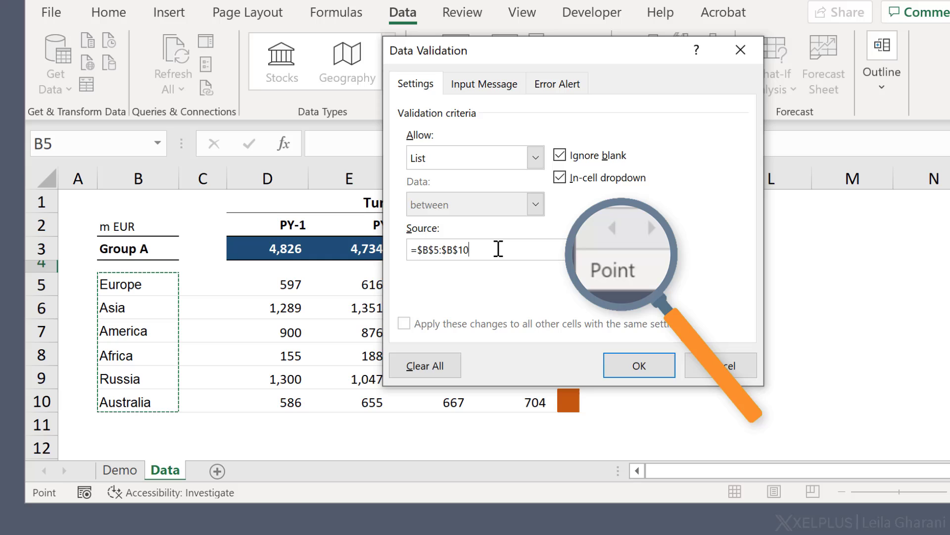
{"action": "key", "text": "F2"}
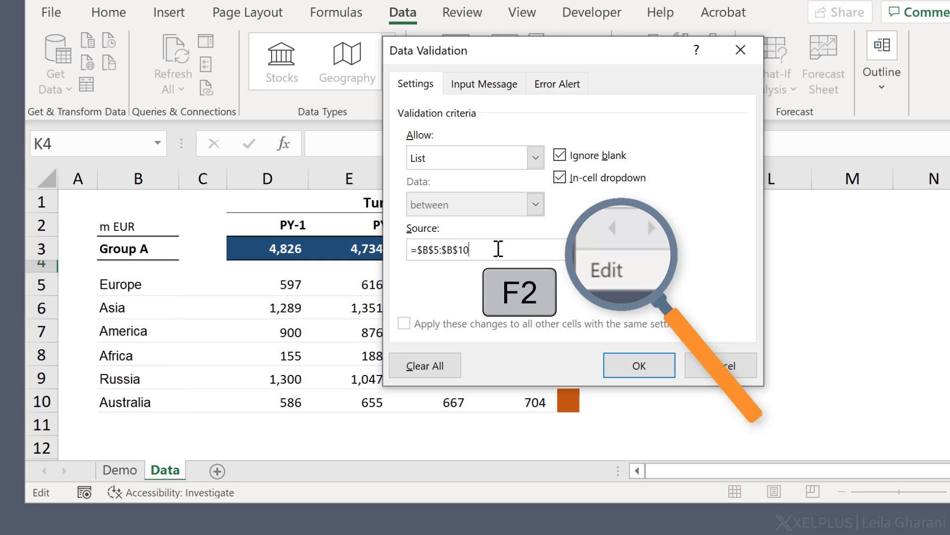
{"action": "key", "text": "Left"}
{"action": "key", "text": "Right"}
{"action": "key", "text": "Right"}
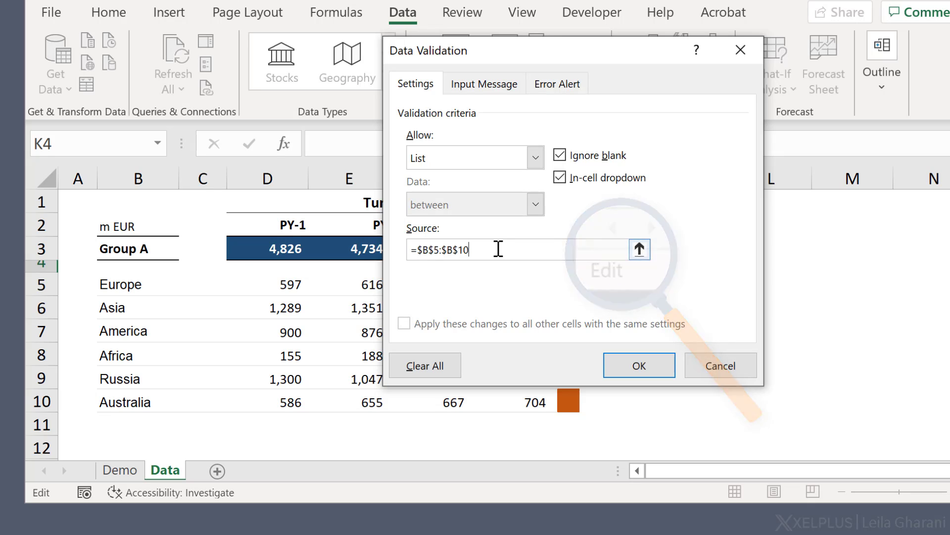
{"action": "left_click", "coordinate": [711, 372]}
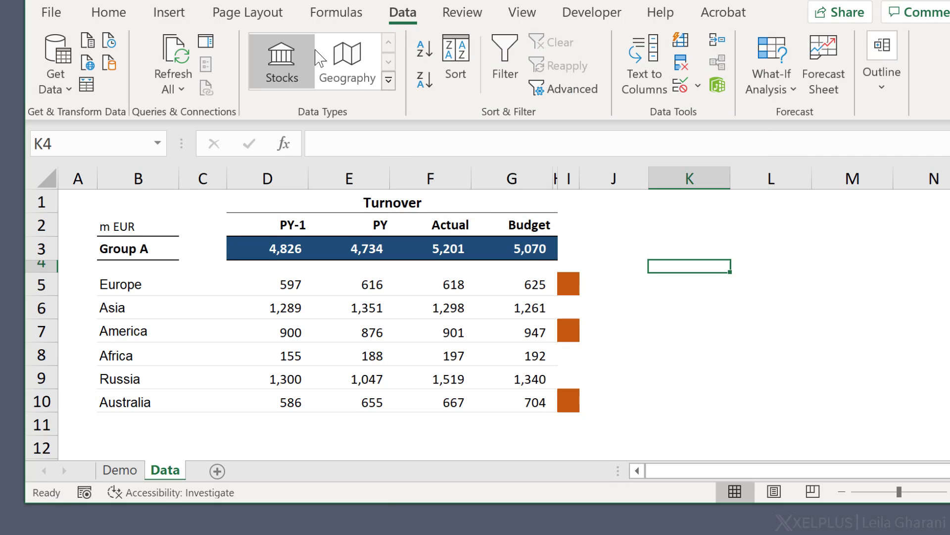
In Name Manager, draft a new name referring to =Data!$K$4, edit it with F2, then cancel
{"action": "left_click", "coordinate": [331, 20]}
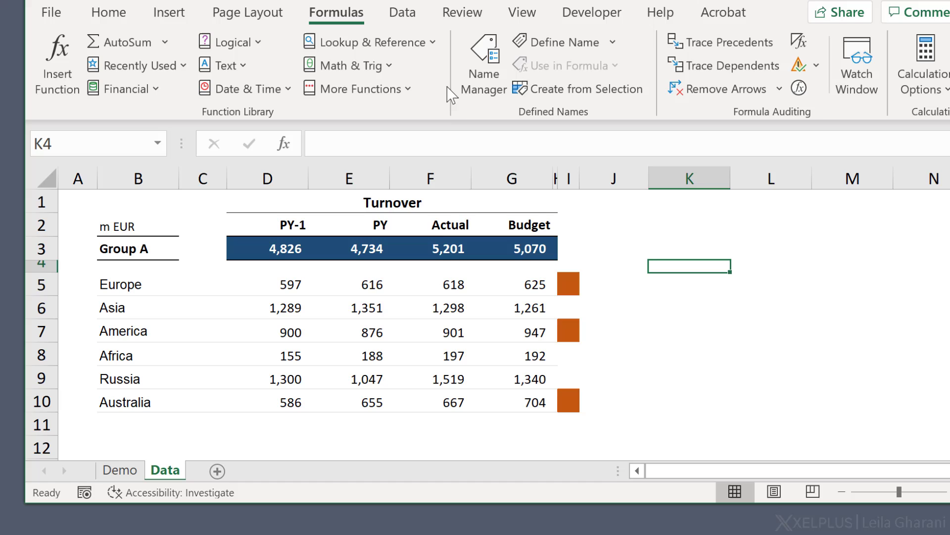
{"action": "left_click", "coordinate": [484, 70]}
{"action": "left_click", "coordinate": [348, 51]}
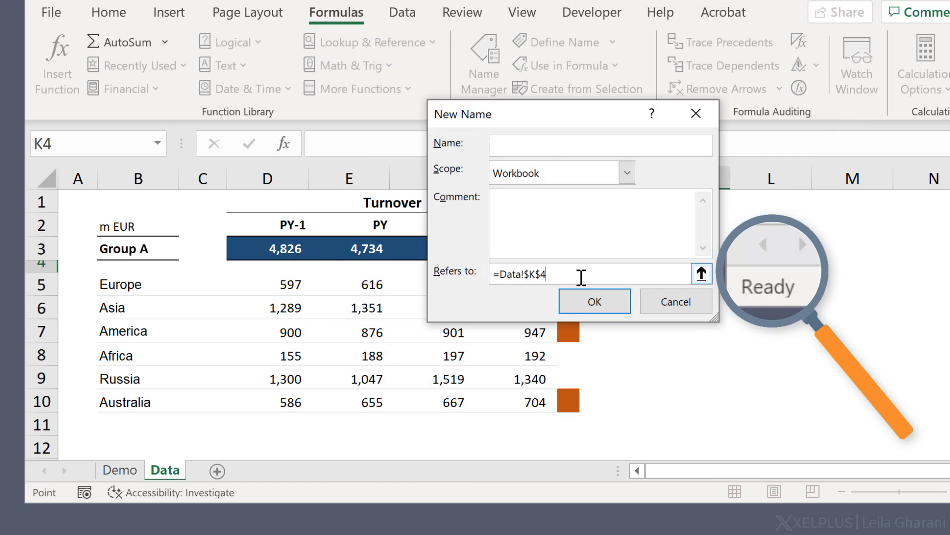
{"action": "key", "text": "F2"}
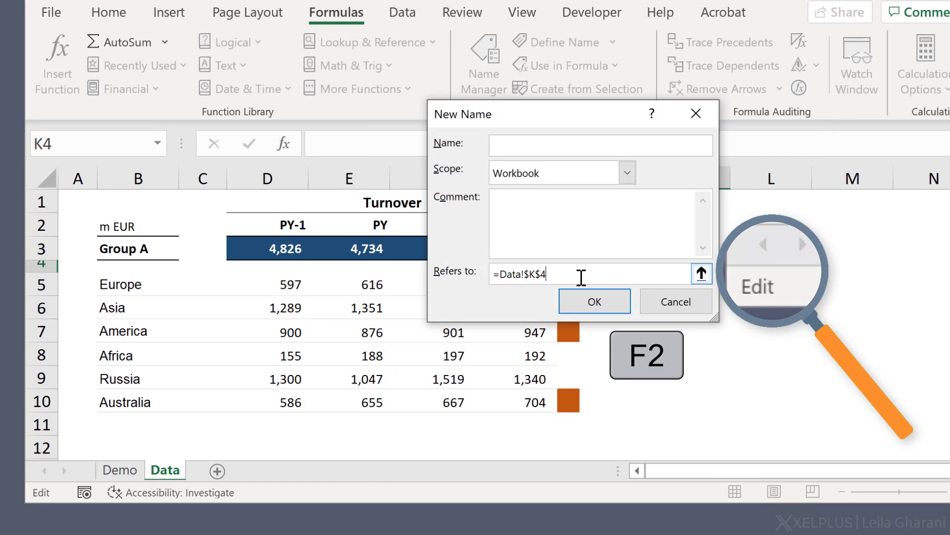
{"action": "key", "text": "Left"}
{"action": "key", "text": "Left"}
{"action": "key", "text": "Left"}
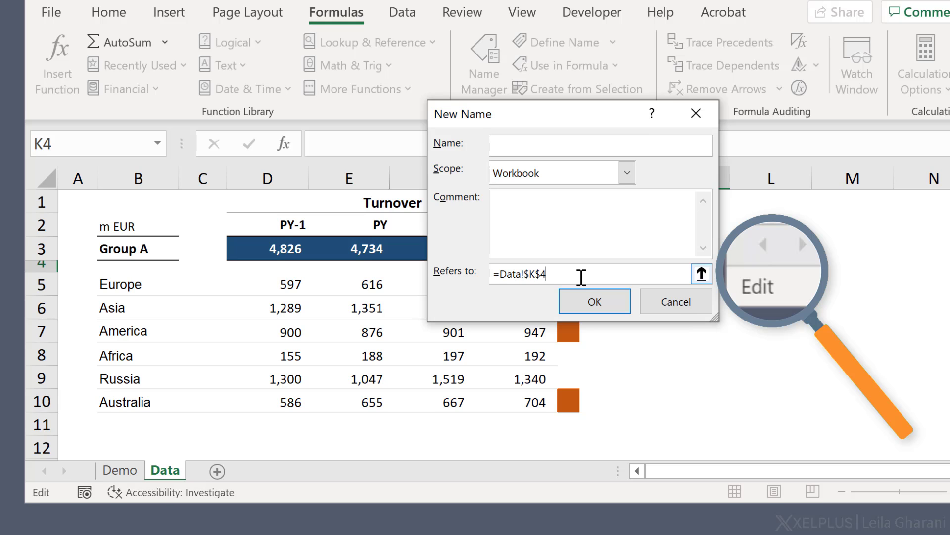
{"action": "left_click", "coordinate": [676, 304]}
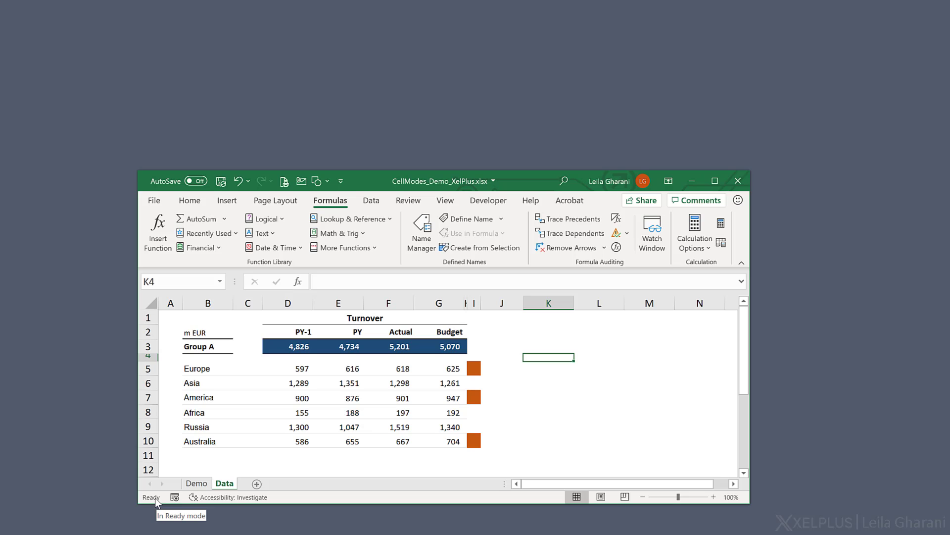
Review the Customize Status Bar items, including Cell Mode, then dismiss the list
{"action": "right_click", "coordinate": [156, 500]}
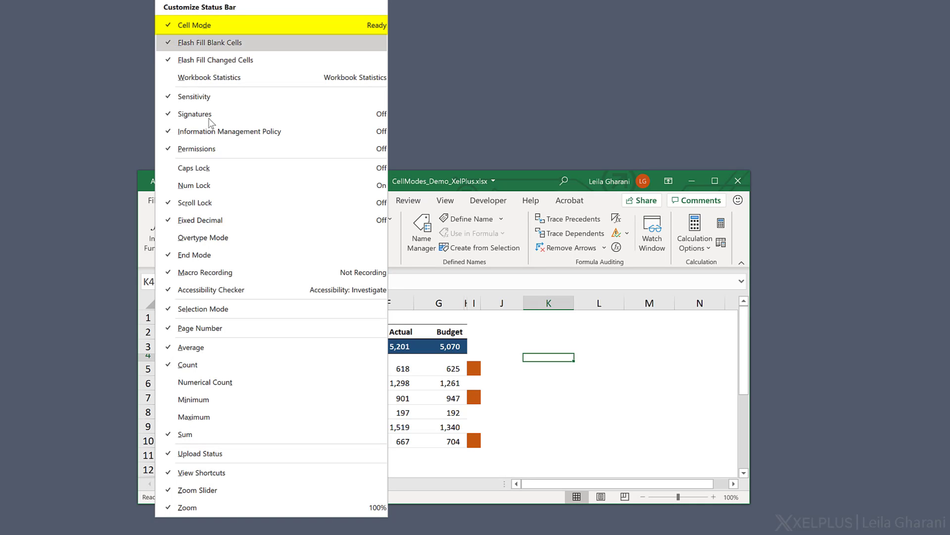
{"action": "left_click", "coordinate": [549, 358]}
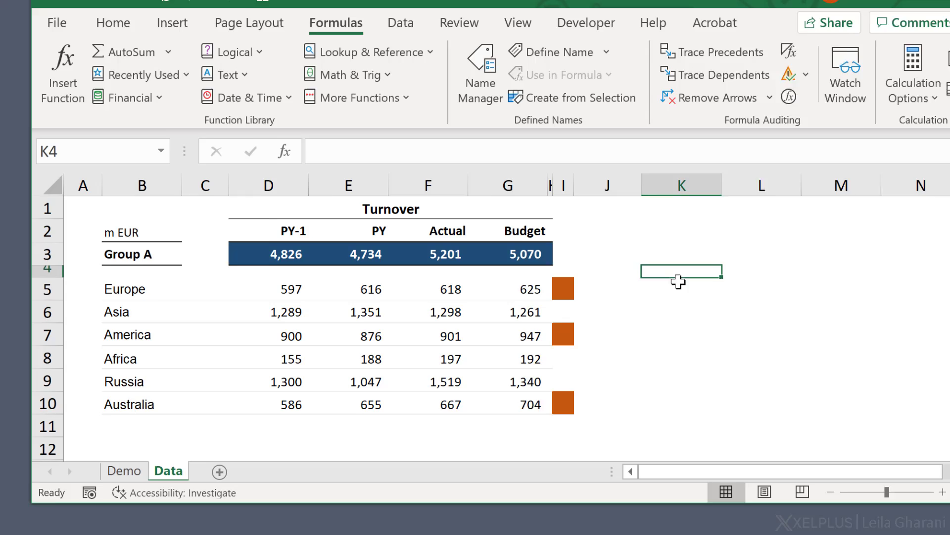